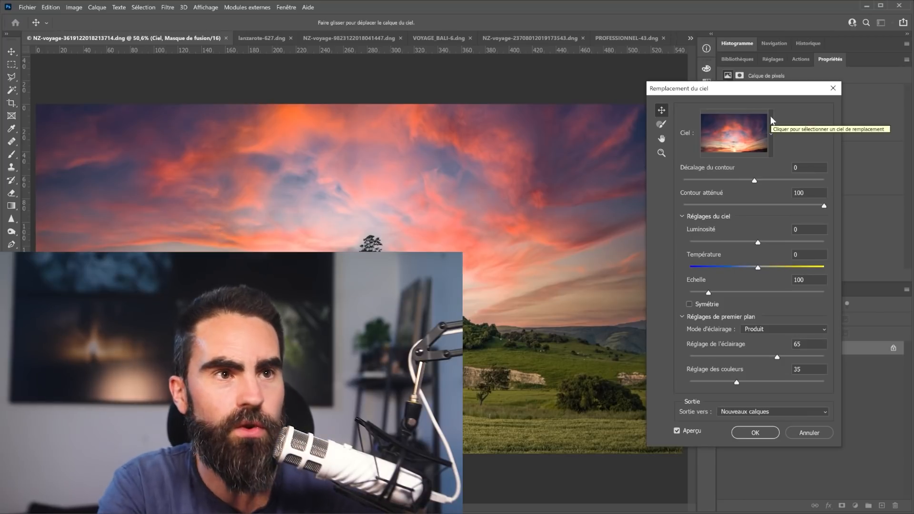
Step: Try the plain blue sky BlueSky000 from the Ciels bleus group and compare it with the original photo
{"action": "left_click", "coordinate": [771, 136]}
{"action": "left_click", "coordinate": [771, 136]}
{"action": "left_click", "coordinate": [746, 138]}
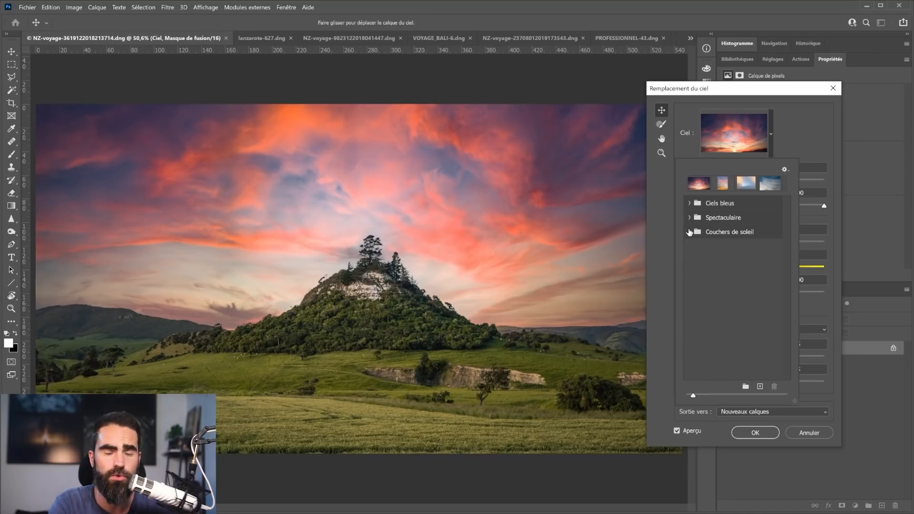
{"action": "left_click", "coordinate": [689, 203]}
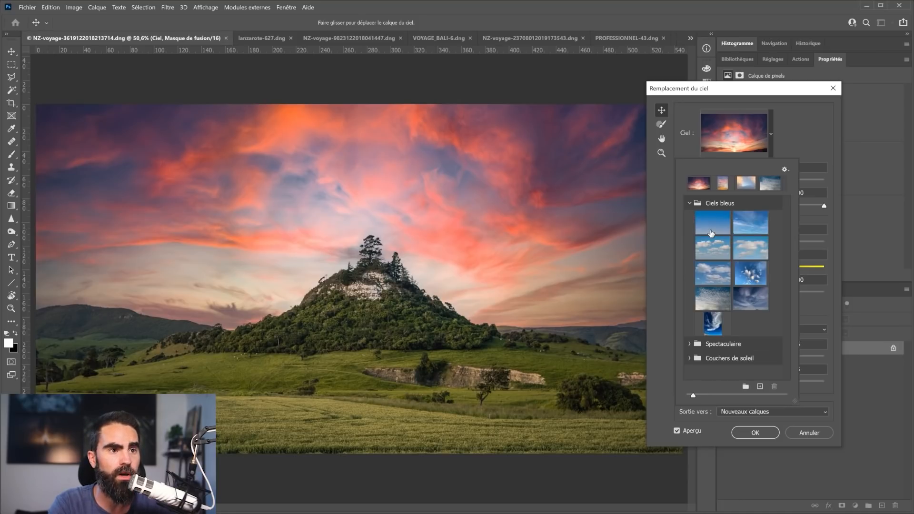
{"action": "left_click", "coordinate": [710, 230]}
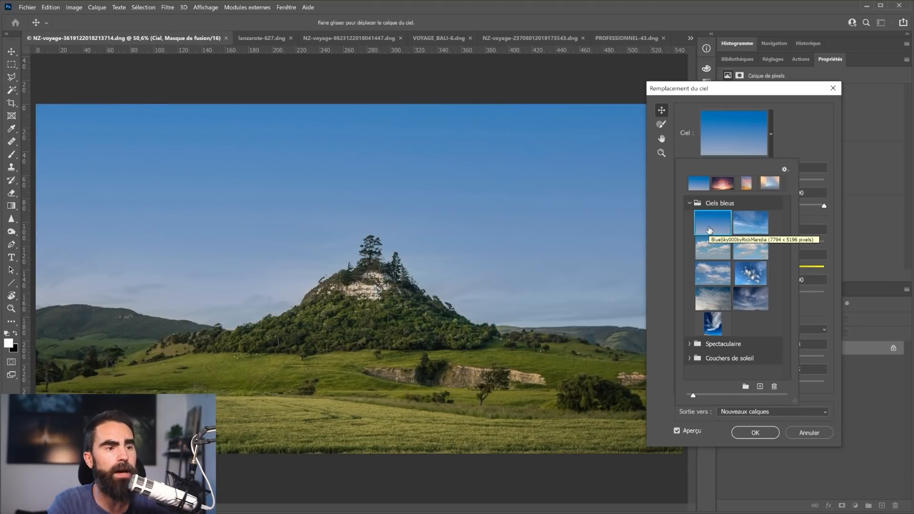
{"action": "left_click", "coordinate": [683, 414]}
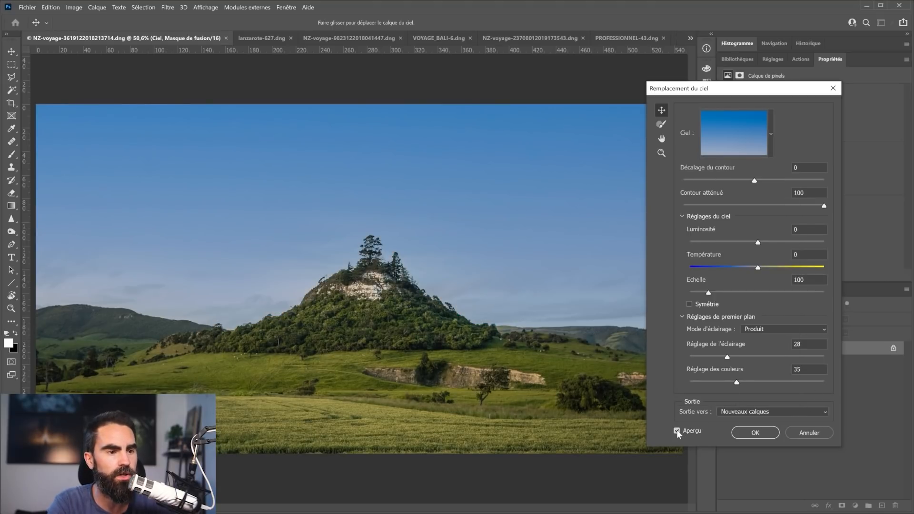
{"action": "left_click", "coordinate": [677, 431]}
{"action": "left_click", "coordinate": [677, 431]}
Step: Try the rainbow sky from the Spectaculaire group and settle on the red sunset sky Spectacular004
{"action": "left_click", "coordinate": [734, 133]}
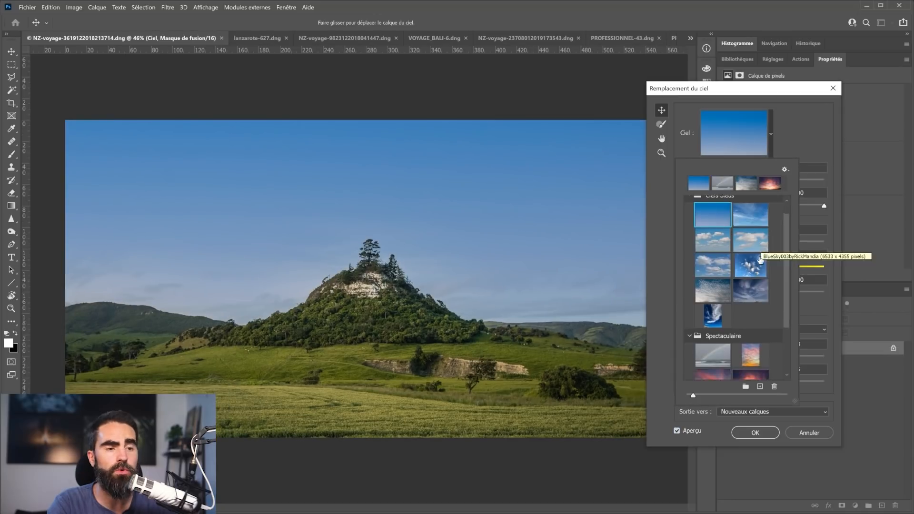
{"action": "scroll", "coordinate": [716, 345], "scroll_direction": "down", "scroll_amount": 2}
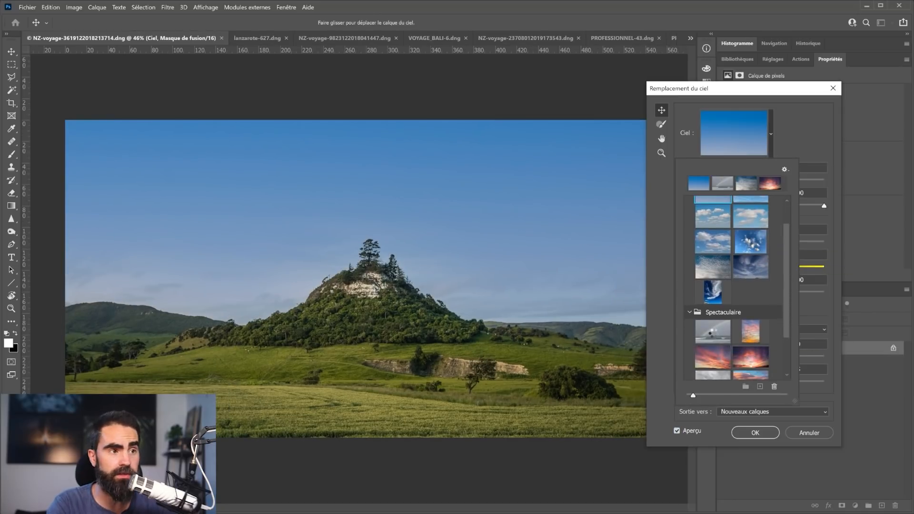
{"action": "left_click", "coordinate": [713, 333]}
{"action": "scroll", "coordinate": [736, 290], "scroll_direction": "down", "scroll_amount": 2}
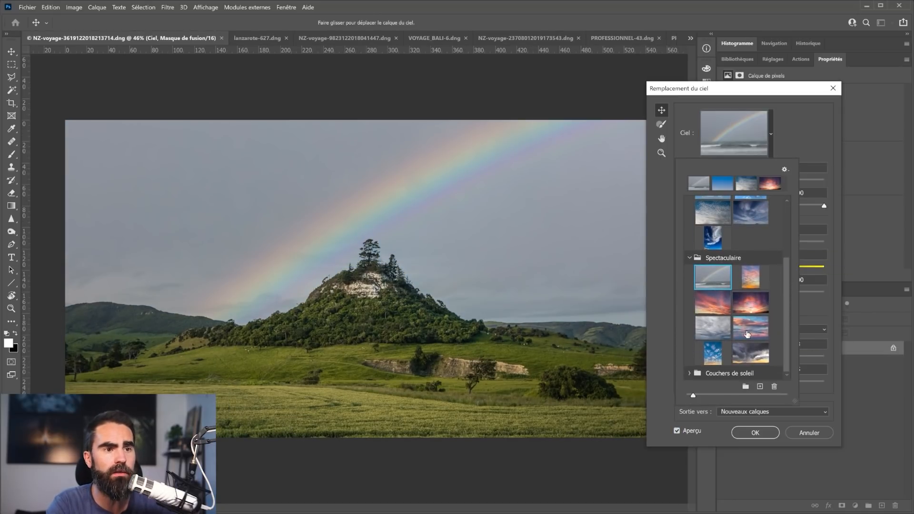
{"action": "left_click", "coordinate": [749, 310]}
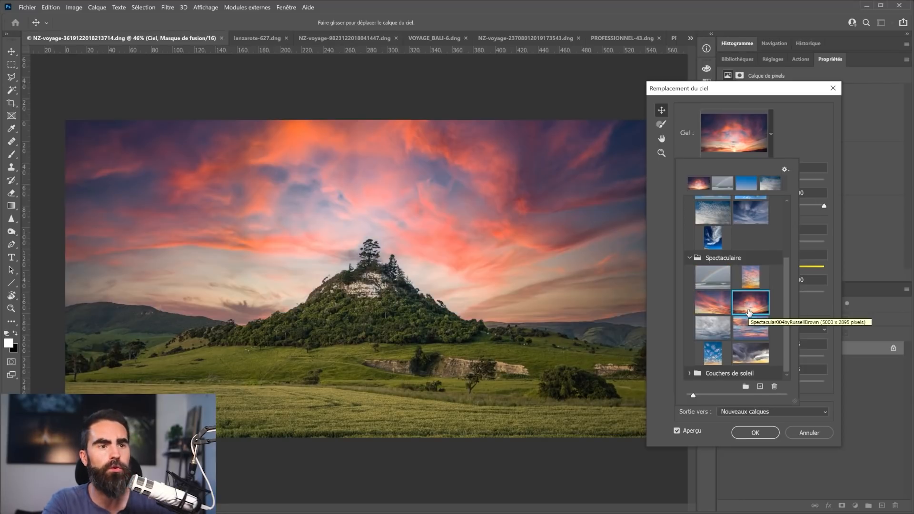
{"action": "left_click", "coordinate": [749, 353]}
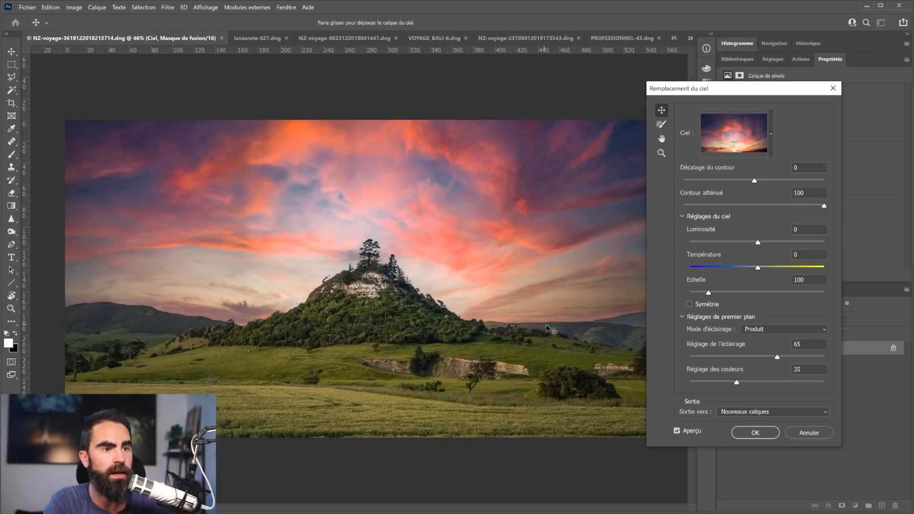
Step: Try Décalage du contour values of -79, 89 and -87 while checking the hill's edge, and reset it to 0
{"action": "left_click_drag", "start_coordinate": [704, 181], "coordinate": [699, 181]}
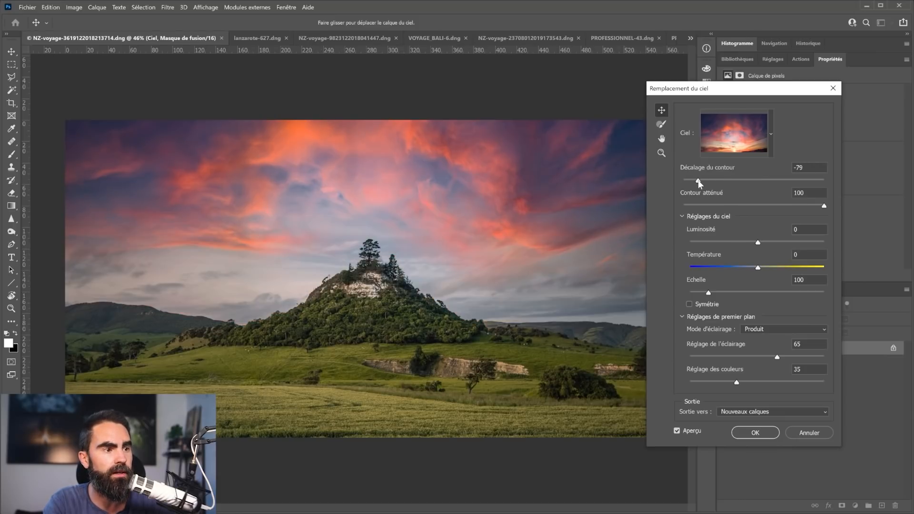
{"action": "left_click", "coordinate": [817, 181]}
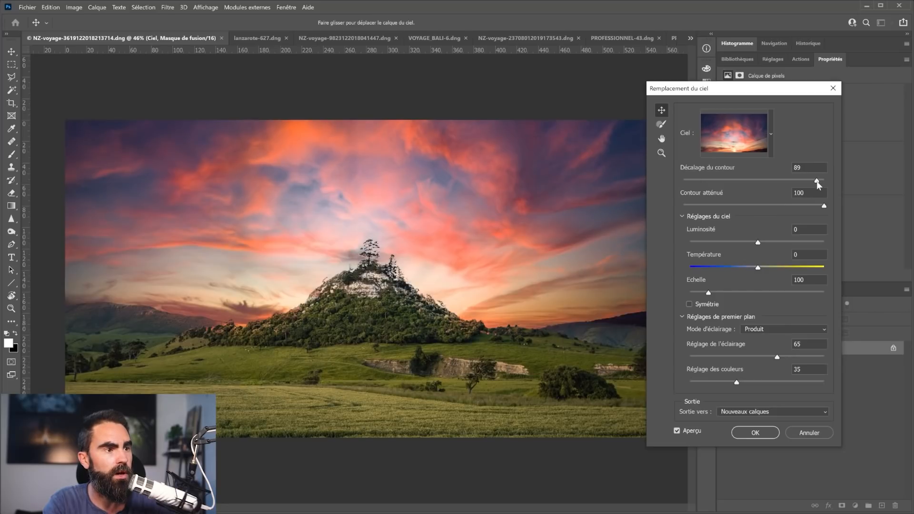
{"action": "key", "text": "z"}
{"action": "left_click_drag", "start_coordinate": [318, 329], "coordinate": [224, 309]}
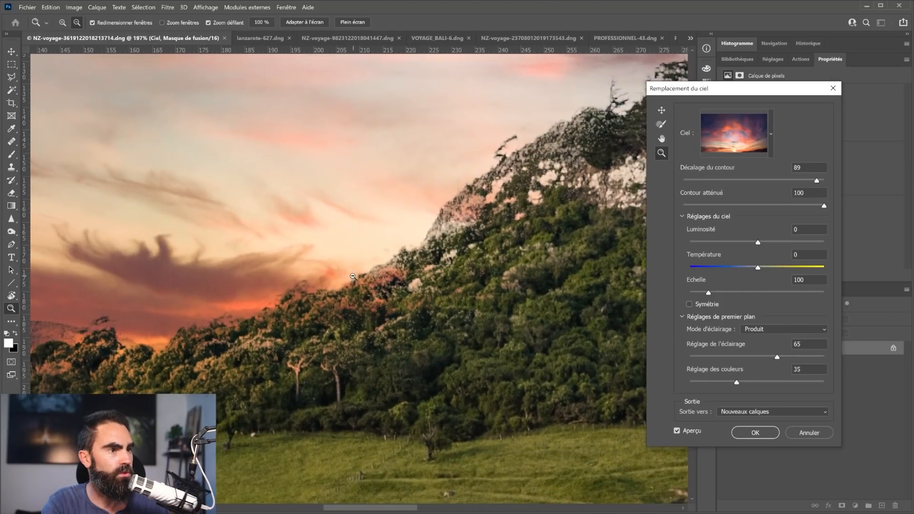
{"action": "left_click", "coordinate": [692, 180]}
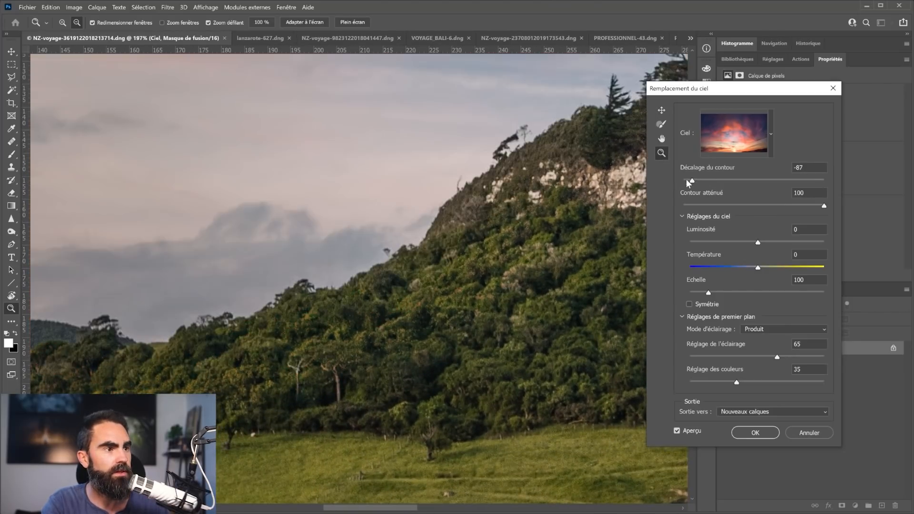
{"action": "scroll", "coordinate": [436, 247], "scroll_direction": "up", "scroll_amount": 5}
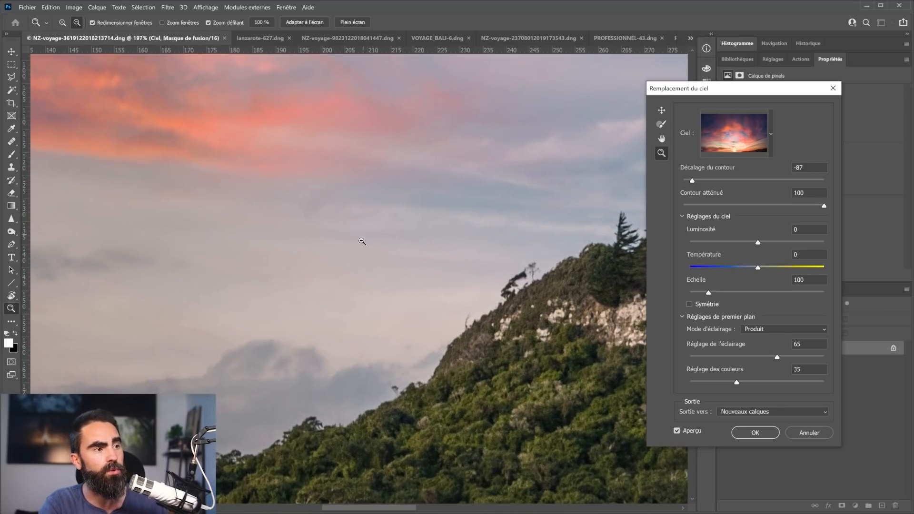
{"action": "left_click_drag", "start_coordinate": [348, 236], "coordinate": [404, 393]}
{"action": "mouse_move", "coordinate": [390, 230]}
{"action": "left_mouse_down"}
{"action": "mouse_move", "coordinate": [344, 217]}
{"action": "mouse_move", "coordinate": [374, 231]}
{"action": "left_mouse_up"}
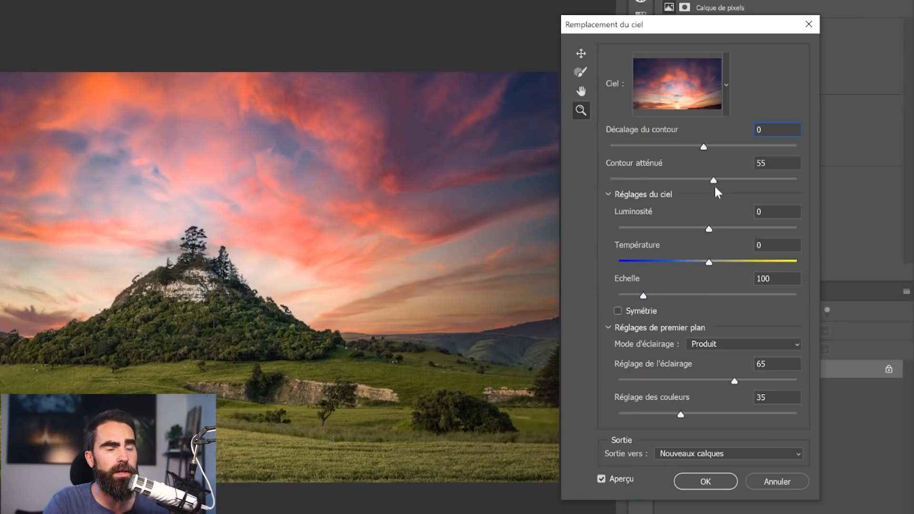
Step: Try Contour atténué values of 2 and 49 and inspect the transition between the tree line and the sky
{"action": "left_click_drag", "start_coordinate": [714, 181], "coordinate": [626, 180]}
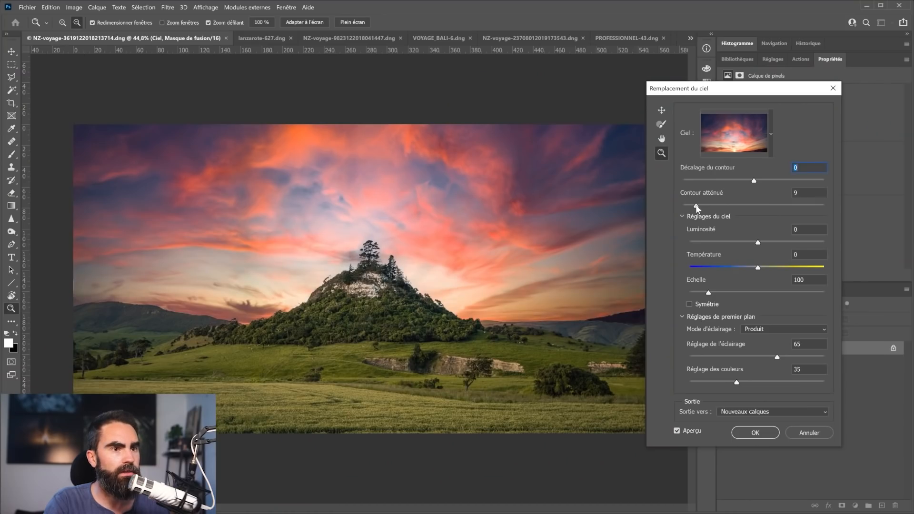
{"action": "left_click_drag", "start_coordinate": [696, 208], "coordinate": [686, 207]}
{"action": "left_click", "coordinate": [502, 341]}
{"action": "left_click_drag", "start_coordinate": [272, 315], "coordinate": [372, 292]}
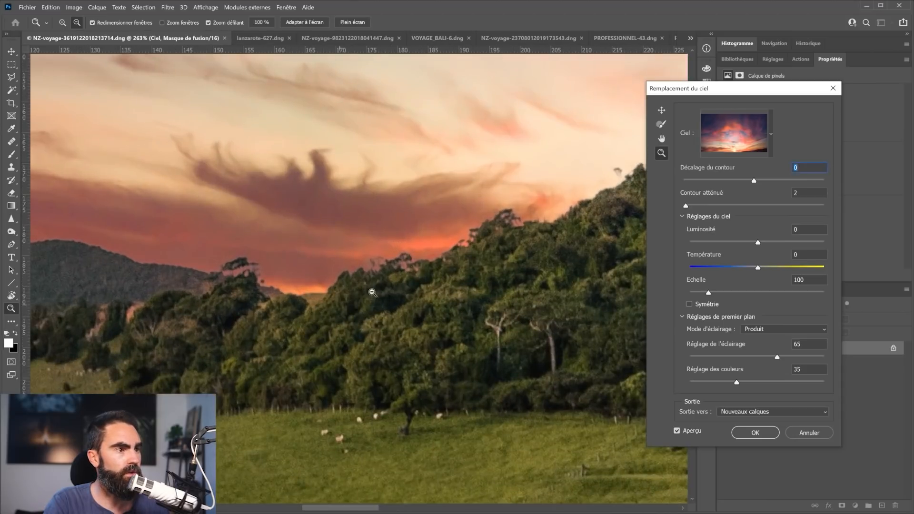
{"action": "left_click_drag", "start_coordinate": [415, 267], "coordinate": [372, 320]}
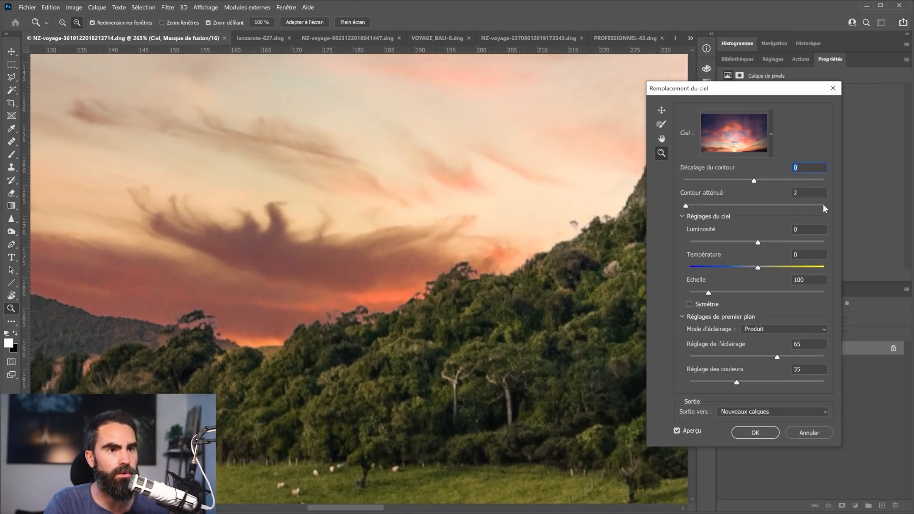
{"action": "left_click_drag", "start_coordinate": [525, 271], "coordinate": [473, 280]}
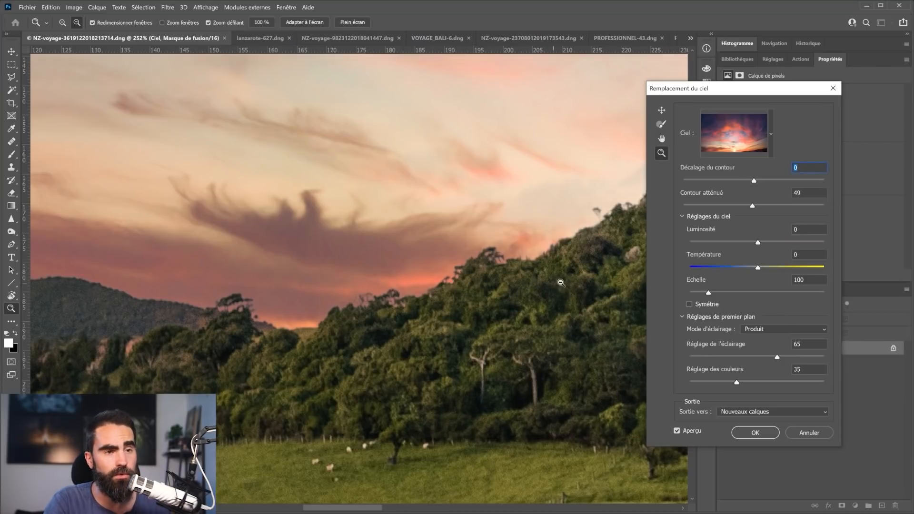
Step: Compare low and high Contour atténué values on the horizon and set it to 16
{"action": "left_click", "coordinate": [688, 205]}
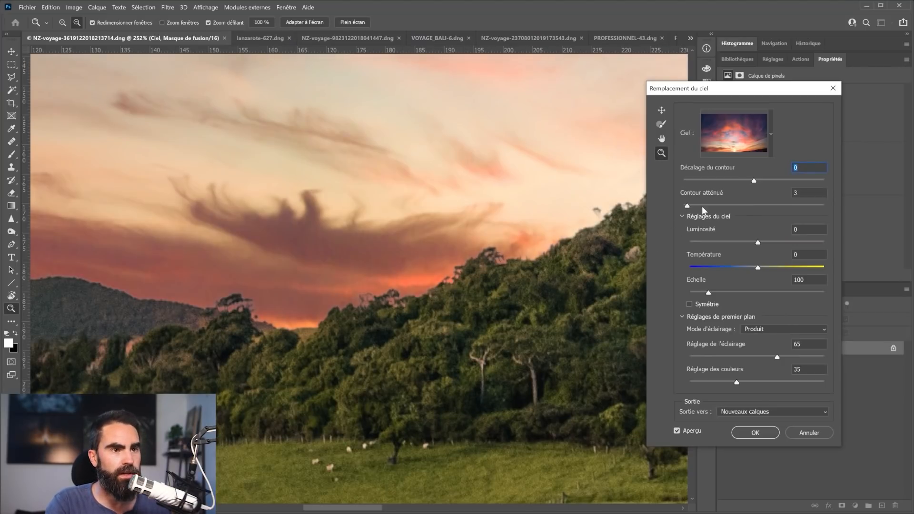
{"action": "left_click_drag", "start_coordinate": [480, 272], "coordinate": [448, 268]}
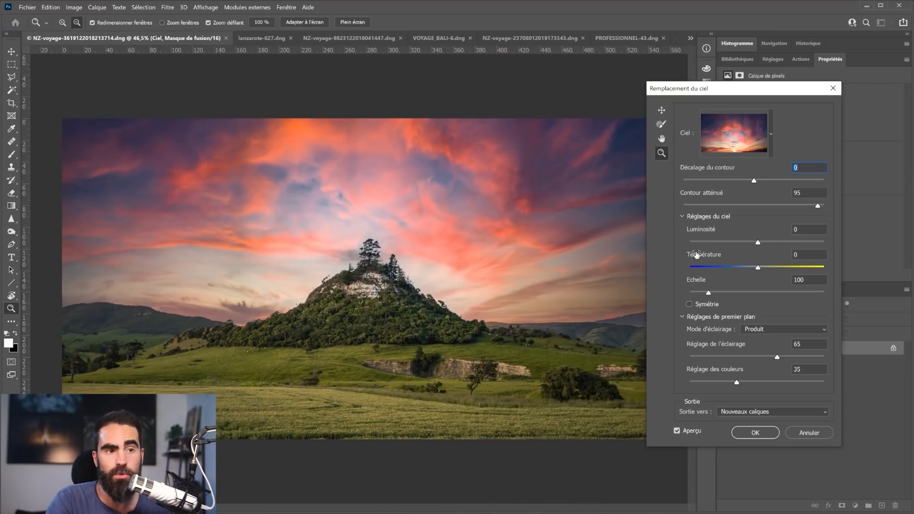
{"action": "left_click", "coordinate": [704, 206]}
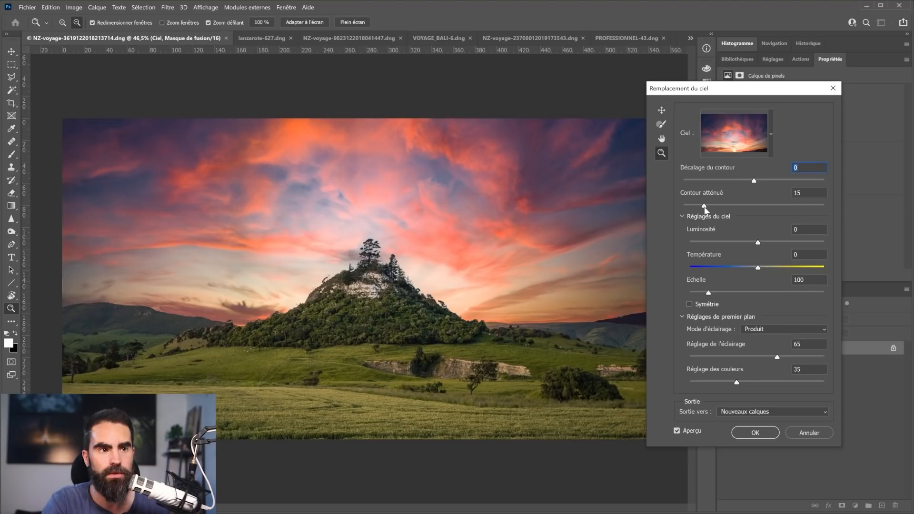
{"action": "left_click_drag", "start_coordinate": [705, 206], "coordinate": [707, 206]}
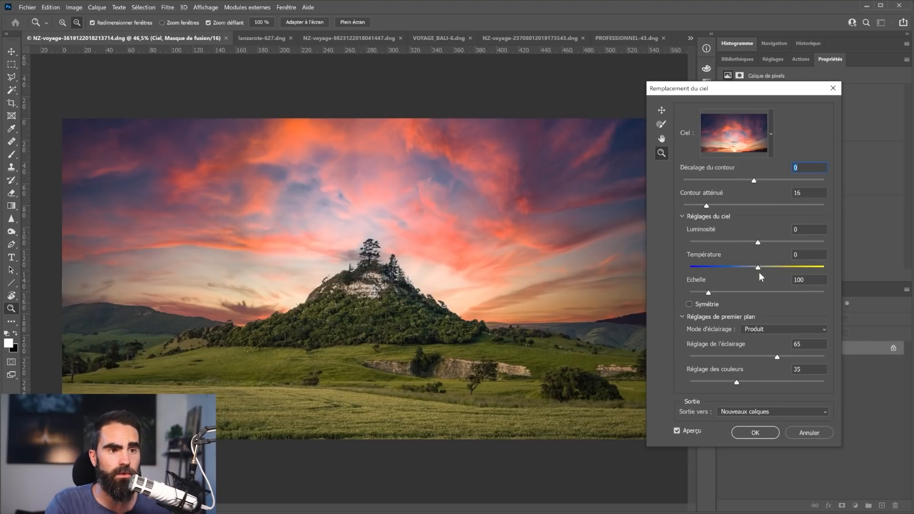
Step: Test warm sky temperatures of 70 and 100 against the foreground fields, and set Température to -24
{"action": "left_click_drag", "start_coordinate": [758, 267], "coordinate": [706, 267]}
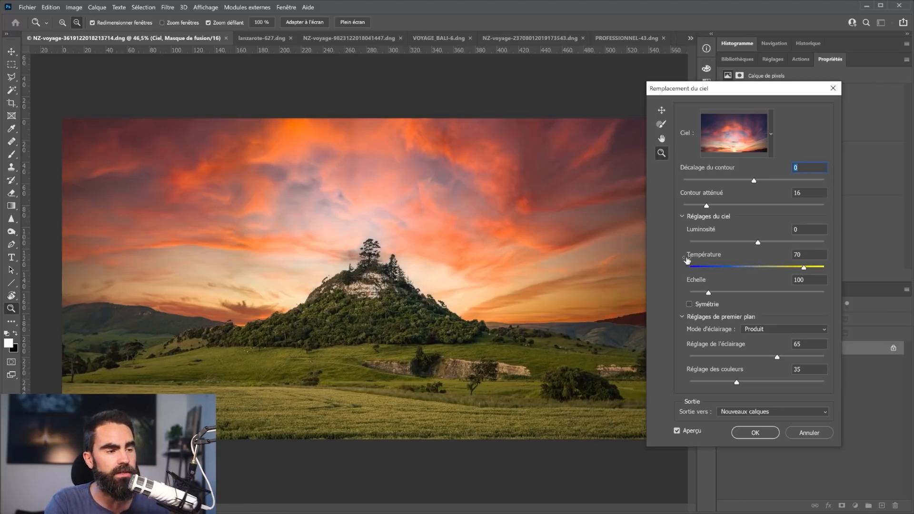
{"action": "left_click_drag", "start_coordinate": [387, 357], "coordinate": [443, 221]}
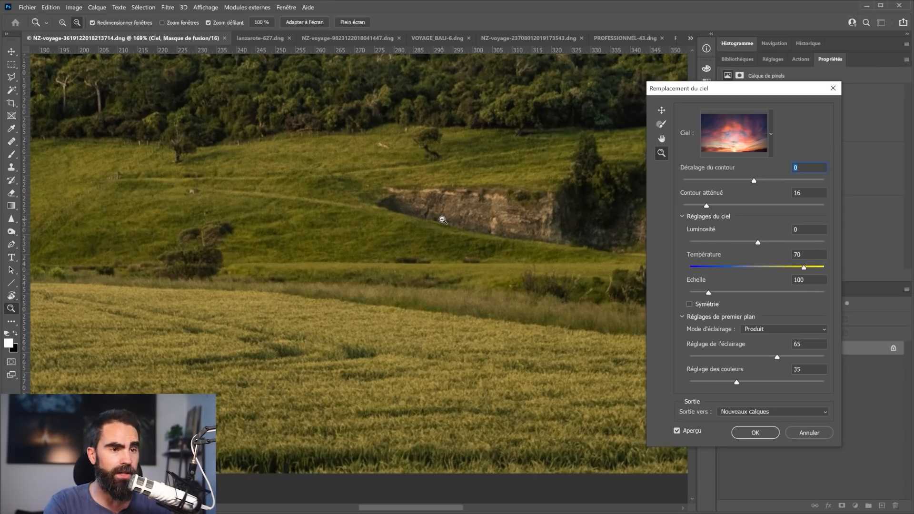
{"action": "left_click_drag", "start_coordinate": [804, 269], "coordinate": [342, 310]}
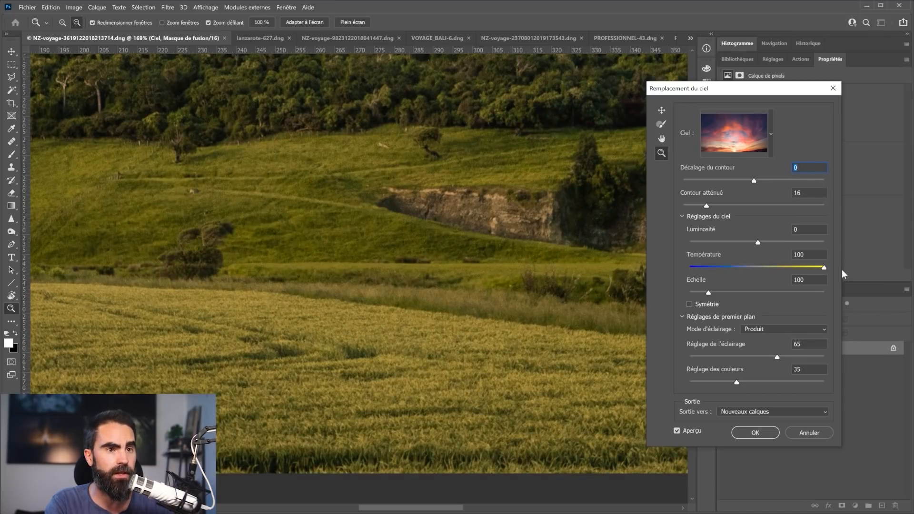
{"action": "left_click_drag", "start_coordinate": [842, 270], "coordinate": [741, 269]}
{"action": "left_click_drag", "start_coordinate": [482, 258], "coordinate": [457, 259]}
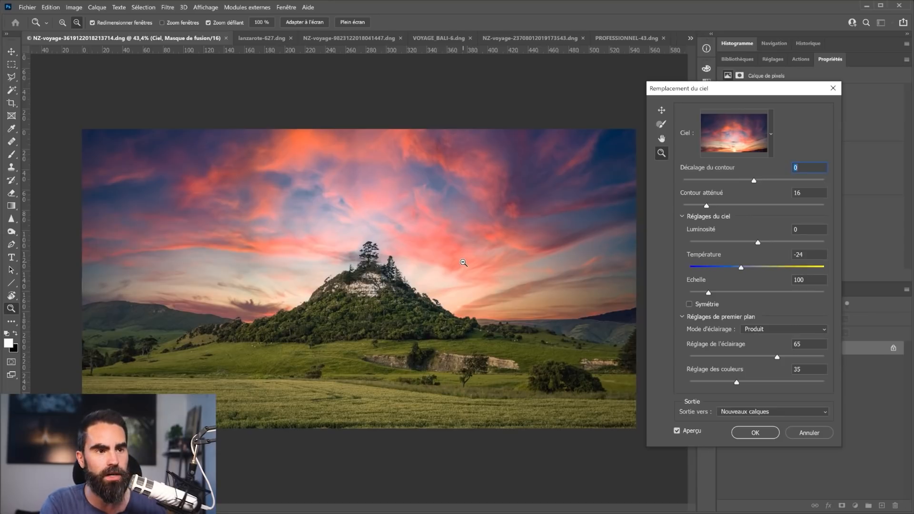
Step: Set the sky's Luminosité to -19 and its Echelle to 109
{"action": "left_click_drag", "start_coordinate": [707, 243], "coordinate": [745, 242]}
{"action": "left_click", "coordinate": [788, 292]}
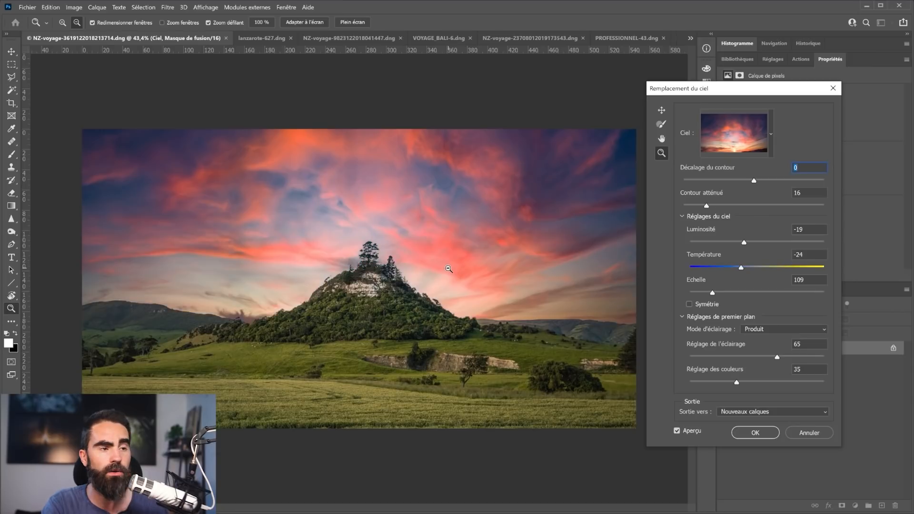
Step: Reposition the replacement sky behind the hill and try mirroring it with Symétrie
{"action": "left_click", "coordinate": [661, 112]}
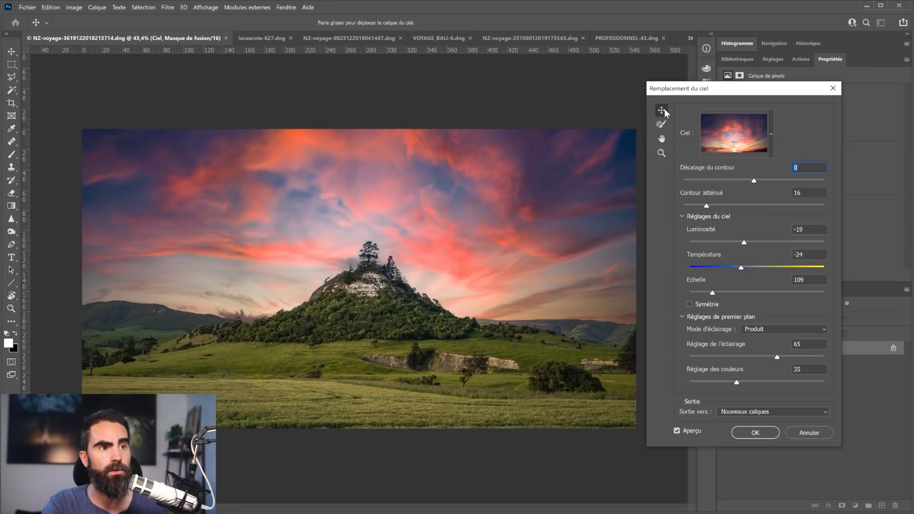
{"action": "mouse_move", "coordinate": [433, 249]}
{"action": "left_mouse_down"}
{"action": "mouse_move", "coordinate": [503, 206]}
{"action": "mouse_move", "coordinate": [382, 176]}
{"action": "mouse_move", "coordinate": [410, 259]}
{"action": "mouse_move", "coordinate": [416, 255]}
{"action": "left_mouse_up"}
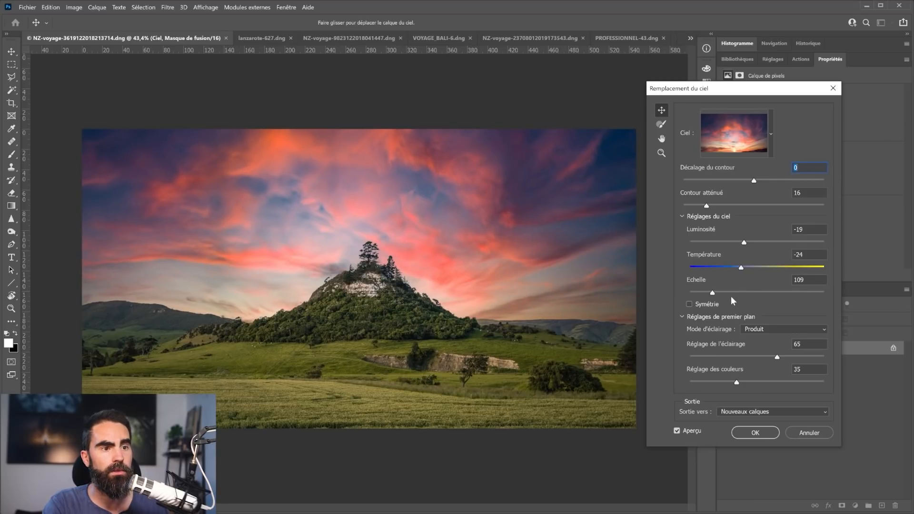
{"action": "left_click", "coordinate": [706, 307]}
{"action": "left_click_drag", "start_coordinate": [627, 287], "coordinate": [445, 235]}
{"action": "left_click", "coordinate": [690, 304]}
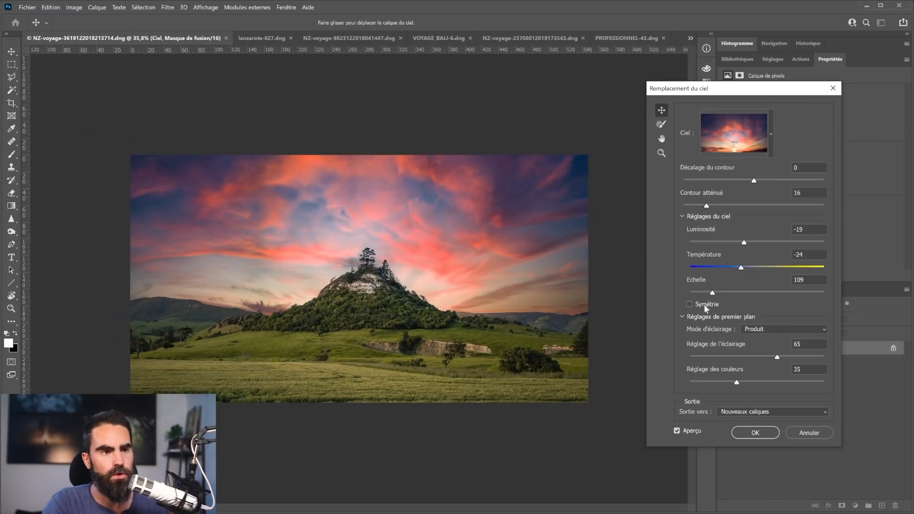
Step: Try the Superposition lighting mode for the foreground and return it to Produit
{"action": "left_click", "coordinate": [682, 216]}
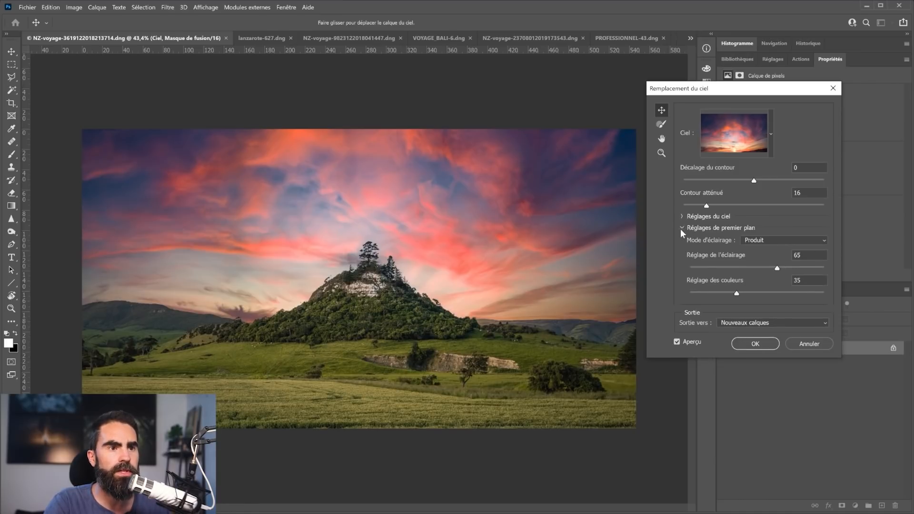
{"action": "left_click", "coordinate": [765, 241]}
{"action": "left_click", "coordinate": [775, 261]}
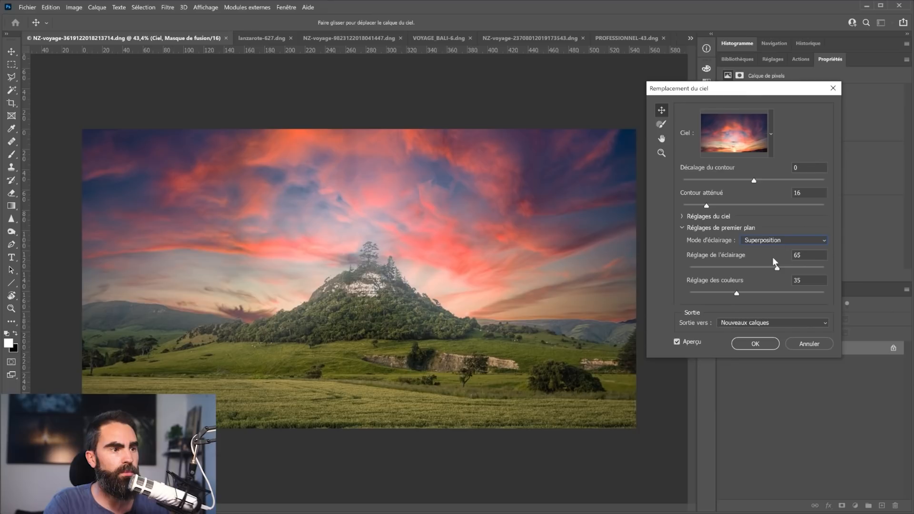
{"action": "left_click", "coordinate": [768, 241]}
{"action": "left_click", "coordinate": [767, 248]}
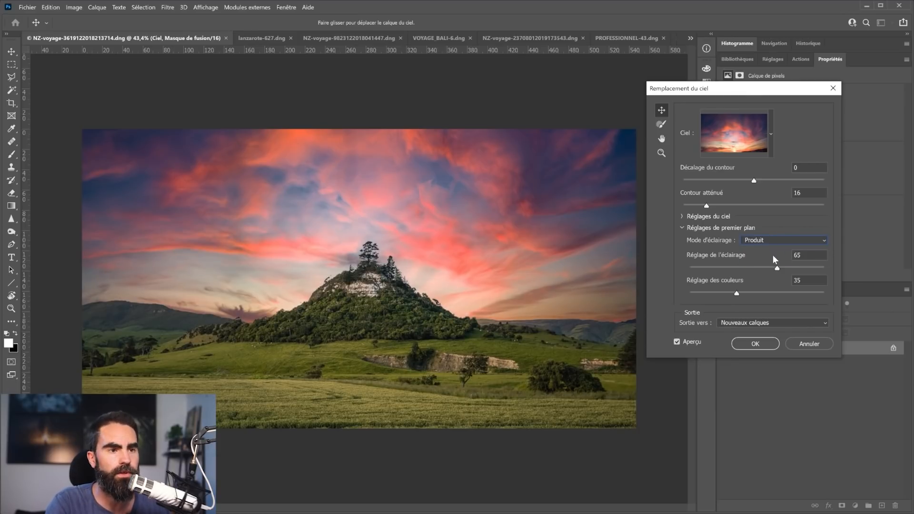
Step: Set the foreground's Réglage de l'éclairage to 7
{"action": "left_click", "coordinate": [700, 267]}
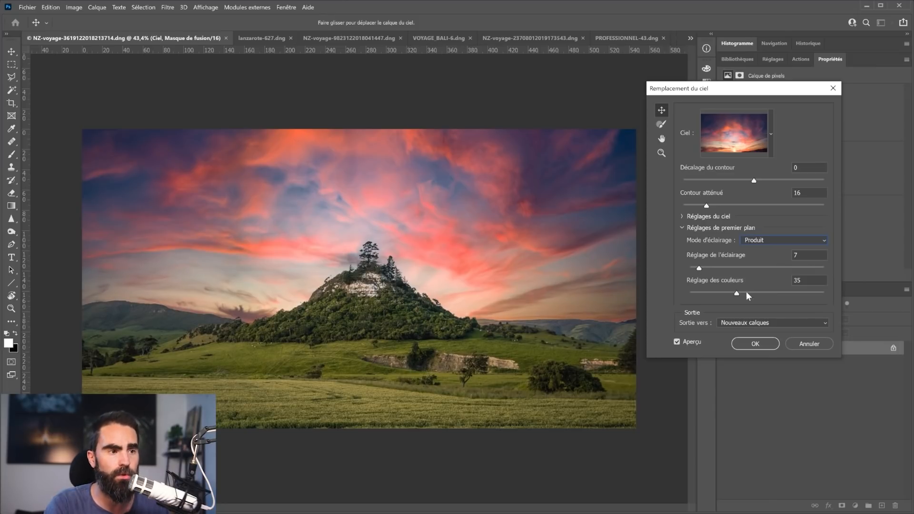
Step: Try Réglage de l'éclairage at 86, 0 and 100 for the foreground, and set it to 70
{"action": "left_click", "coordinate": [805, 268]}
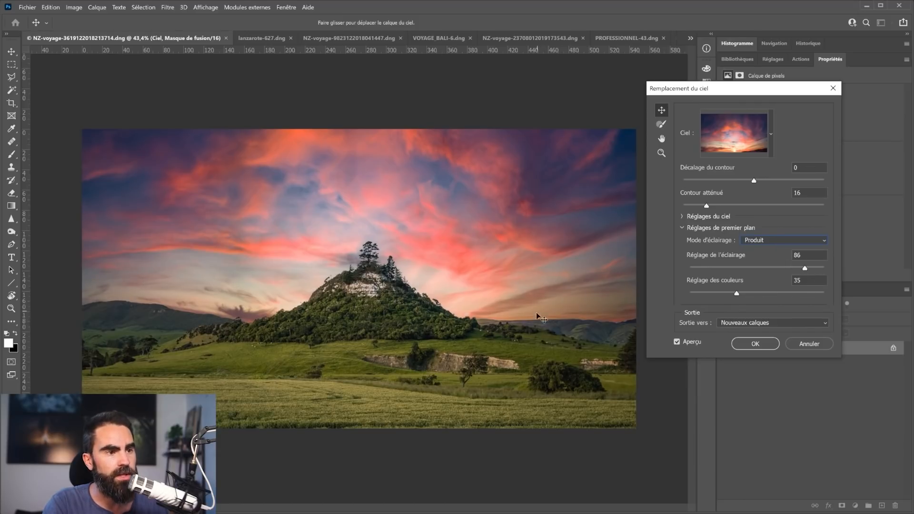
{"action": "left_click_drag", "start_coordinate": [700, 268], "coordinate": [678, 267]}
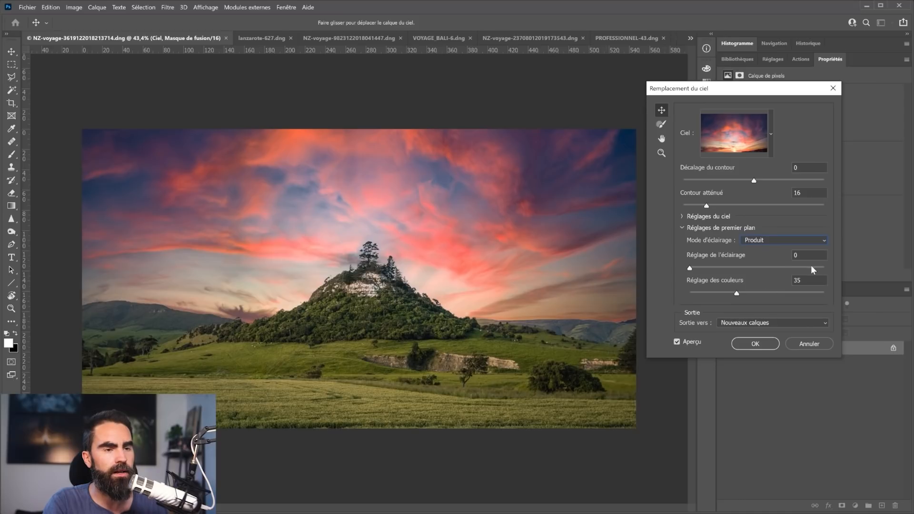
{"action": "left_click_drag", "start_coordinate": [818, 267], "coordinate": [828, 268]}
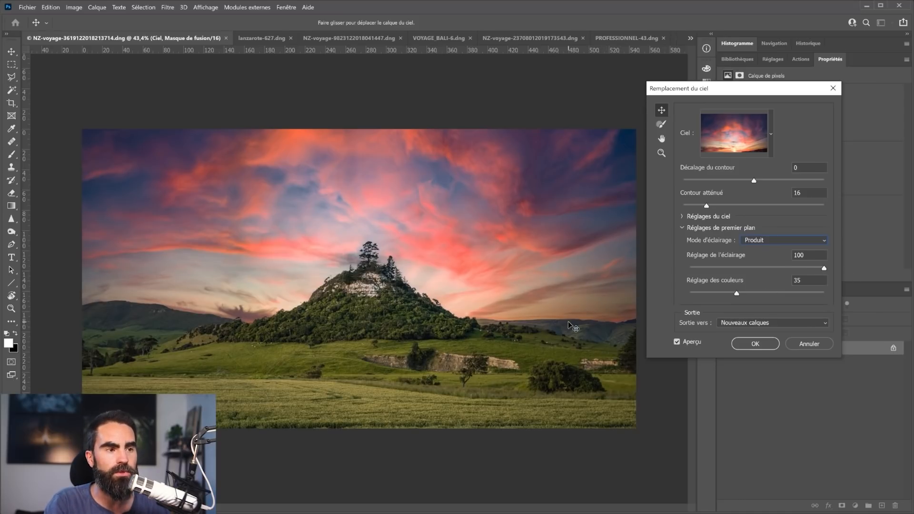
{"action": "key", "text": "ctrl+plus"}
{"action": "left_click", "coordinate": [712, 268]}
{"action": "left_click", "coordinate": [783, 267]}
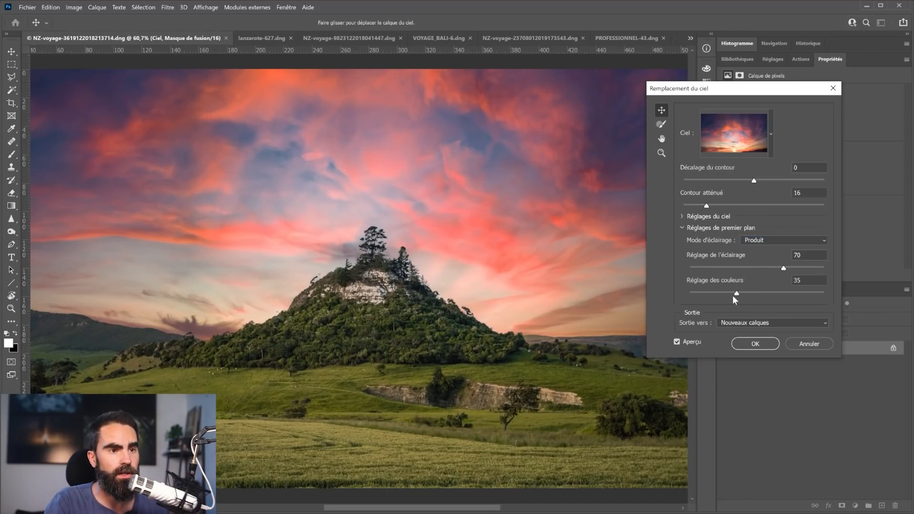
Step: Try low and high values for the foreground's Réglage des couleurs, including 9 and 100
{"action": "left_click", "coordinate": [703, 293]}
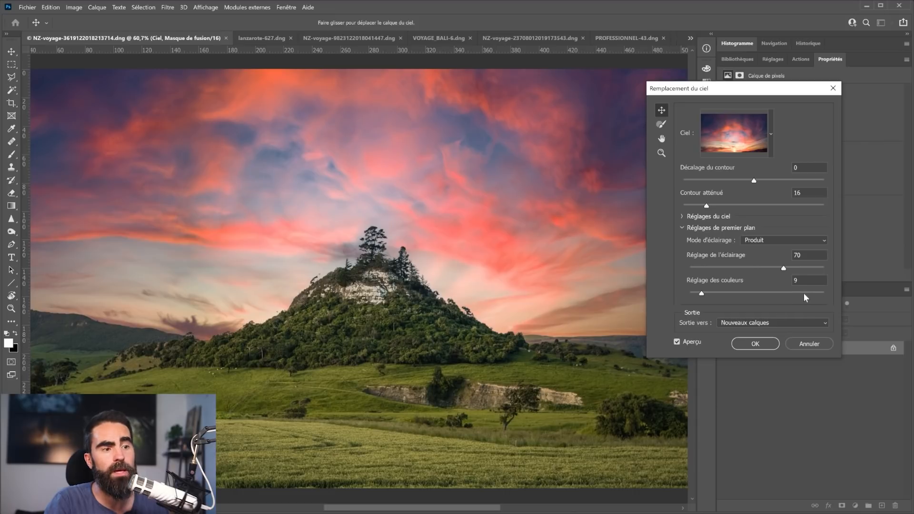
{"action": "left_click", "coordinate": [809, 293]}
{"action": "left_click", "coordinate": [690, 293]}
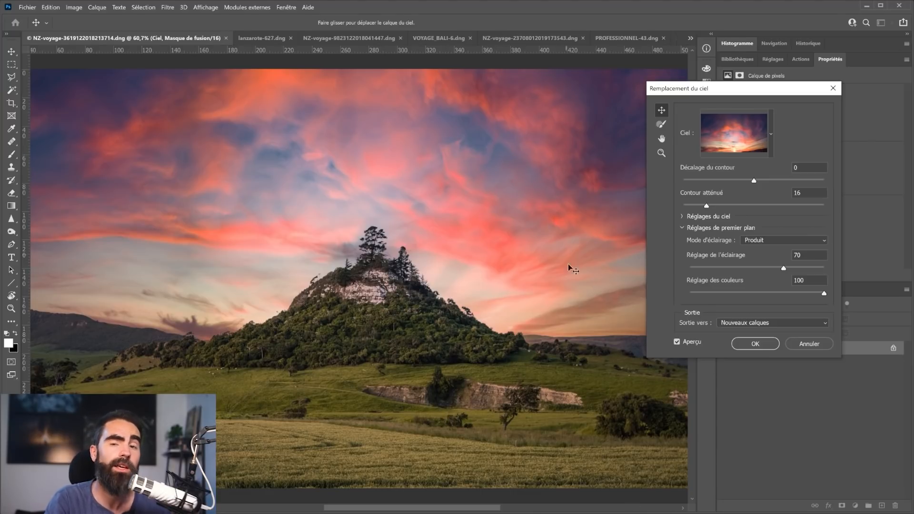
Step: Keep Nouveaux calques as the output of the sky replacement and apply it
{"action": "left_click", "coordinate": [762, 323]}
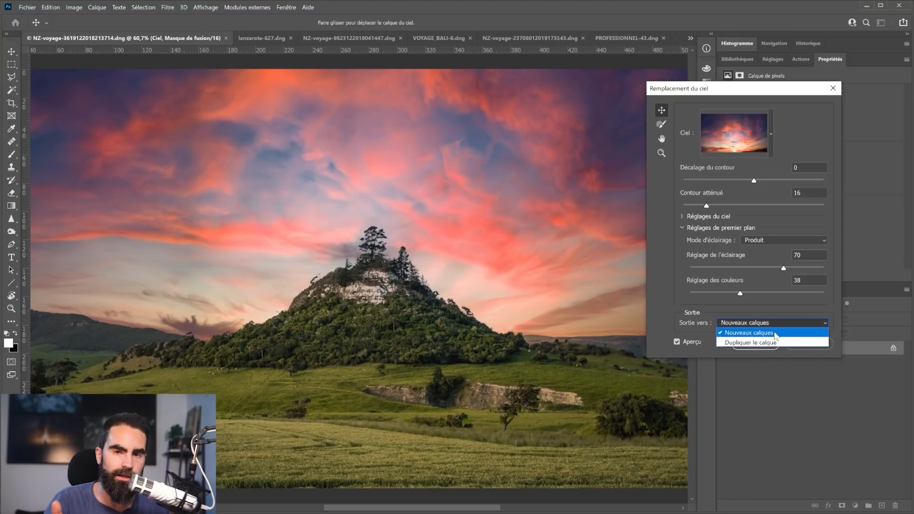
{"action": "left_click", "coordinate": [745, 308]}
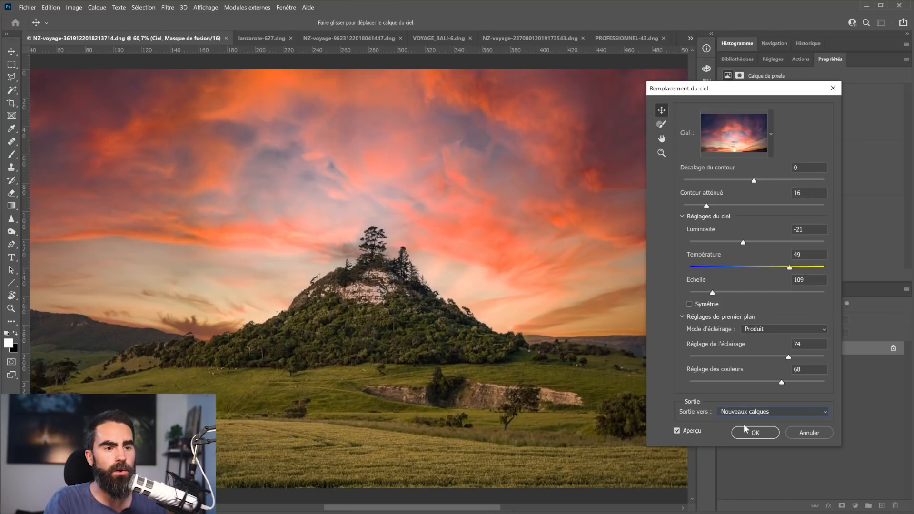
{"action": "left_click", "coordinate": [746, 428]}
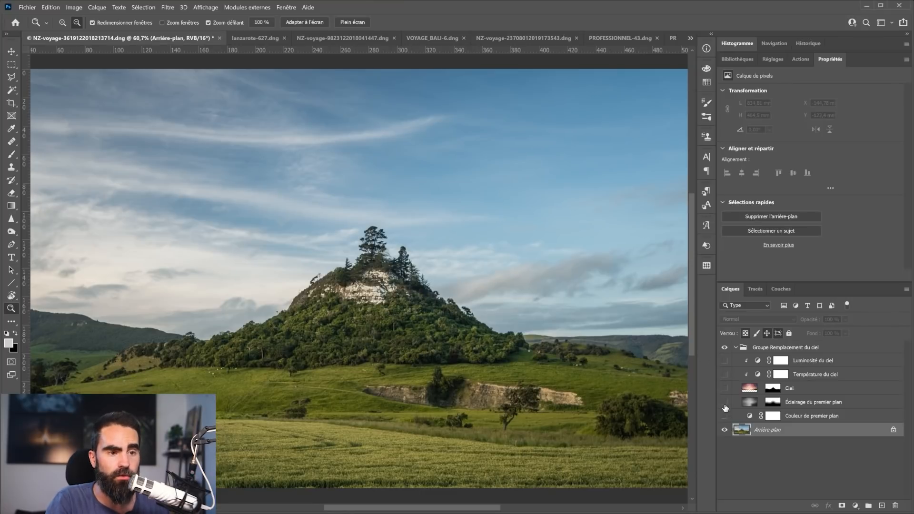
Step: Show the Ciel layer and display its mask alone to examine the edges around the hilltop trees and horizon
{"action": "left_click", "coordinate": [724, 388]}
{"action": "left_click", "coordinate": [775, 391], "text": "alt"}
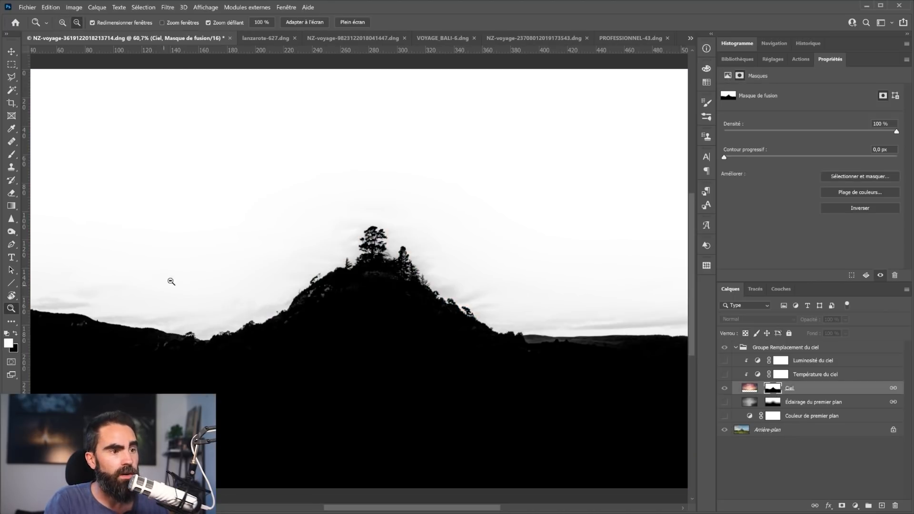
{"action": "scroll", "coordinate": [528, 315], "scroll_direction": "up", "scroll_amount": 5}
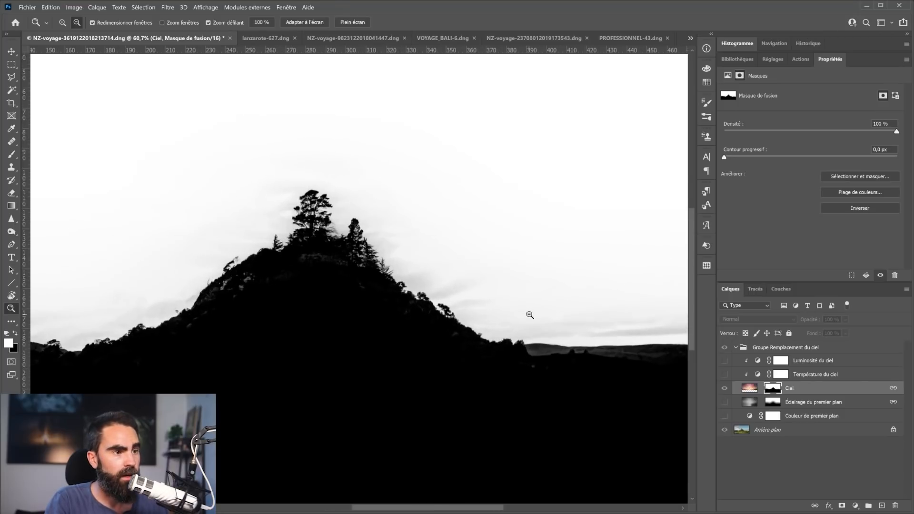
{"action": "left_click_drag", "start_coordinate": [360, 288], "coordinate": [472, 324]}
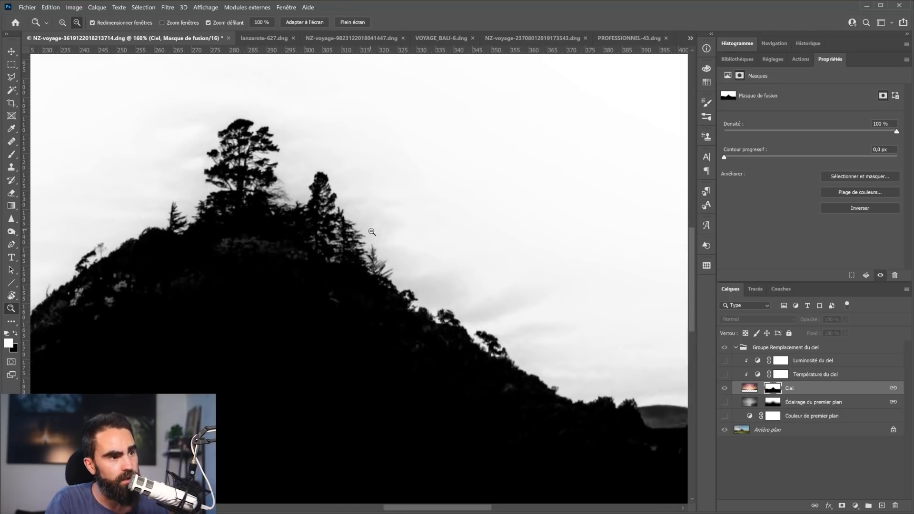
{"action": "left_click_drag", "start_coordinate": [387, 269], "coordinate": [562, 267]}
{"action": "left_click_drag", "start_coordinate": [270, 336], "coordinate": [357, 303]}
{"action": "scroll", "coordinate": [387, 287], "scroll_direction": "down", "scroll_amount": 6}
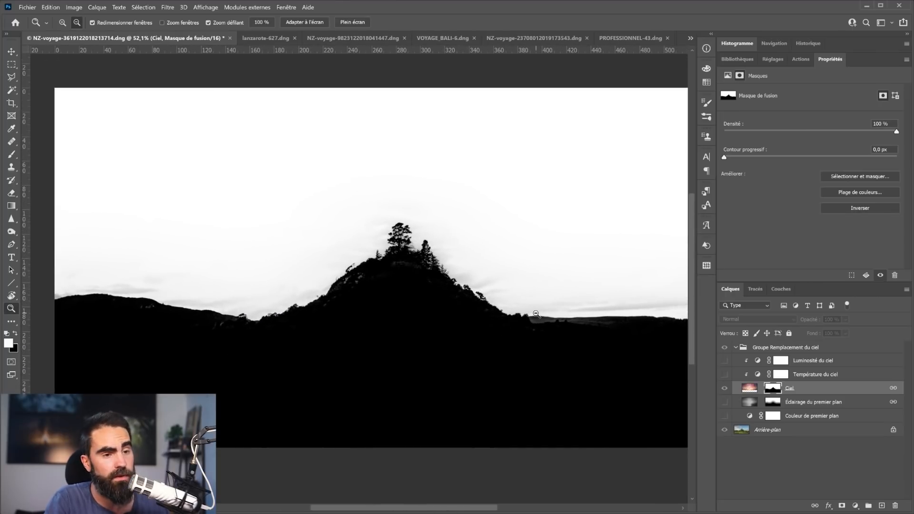
Step: Leave the mask view, compare the sky with and without Luminosité du ciel, and set that layer's Luminosité to -9
{"action": "left_click", "coordinate": [725, 388]}
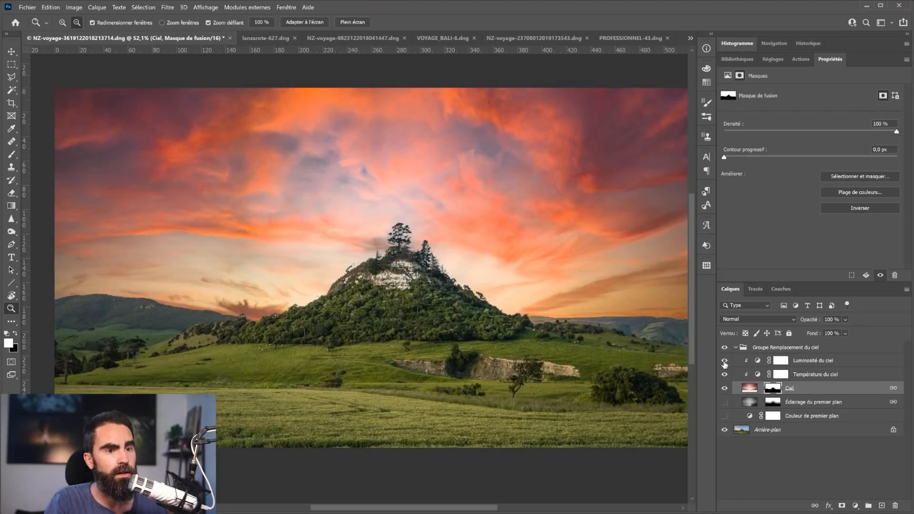
{"action": "left_click", "coordinate": [725, 361]}
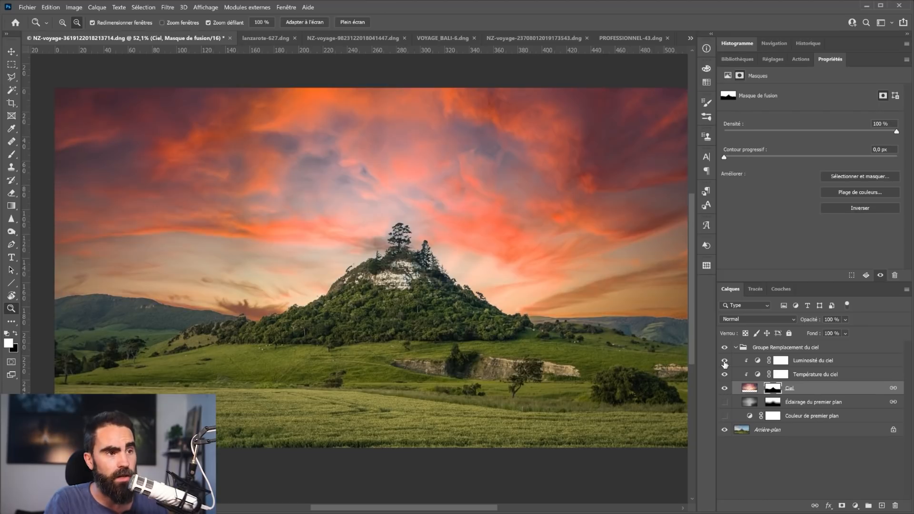
{"action": "left_click", "coordinate": [758, 362]}
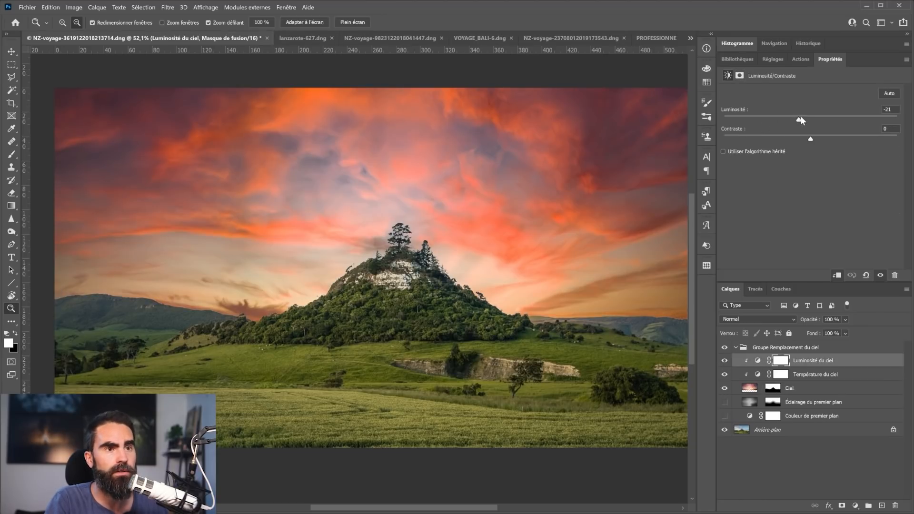
{"action": "mouse_move", "coordinate": [802, 120]}
{"action": "left_mouse_down"}
{"action": "mouse_move", "coordinate": [819, 123]}
{"action": "mouse_move", "coordinate": [796, 124]}
{"action": "mouse_move", "coordinate": [807, 123]}
{"action": "left_mouse_up"}
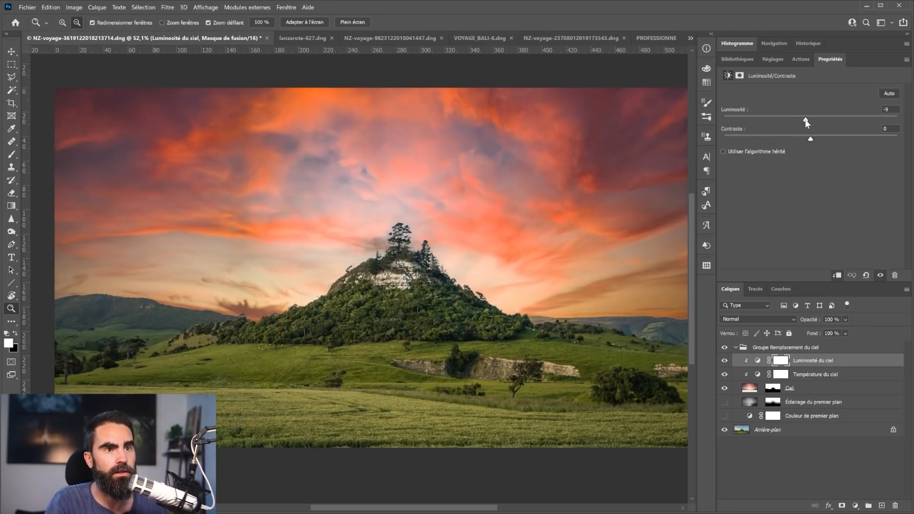
Step: Set Jaune–Bleu to -26 in the Température du ciel layer, and try then undo a Magenta–Vert shift to -75
{"action": "left_click", "coordinate": [753, 377]}
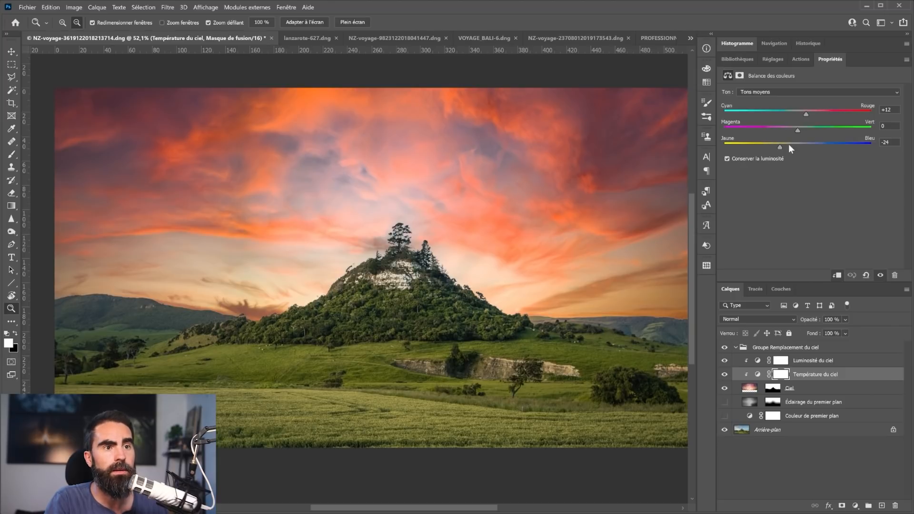
{"action": "left_click_drag", "start_coordinate": [778, 148], "coordinate": [772, 127]}
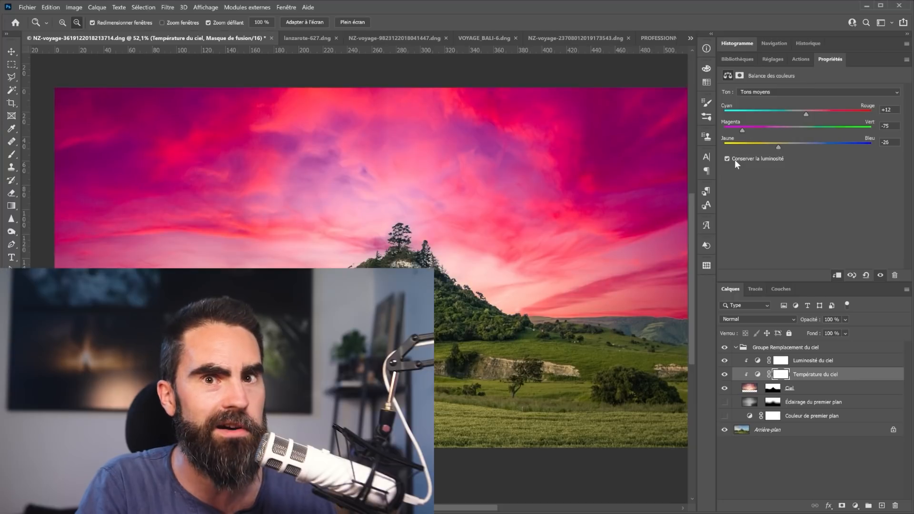
{"action": "key", "text": "ctrl+z"}
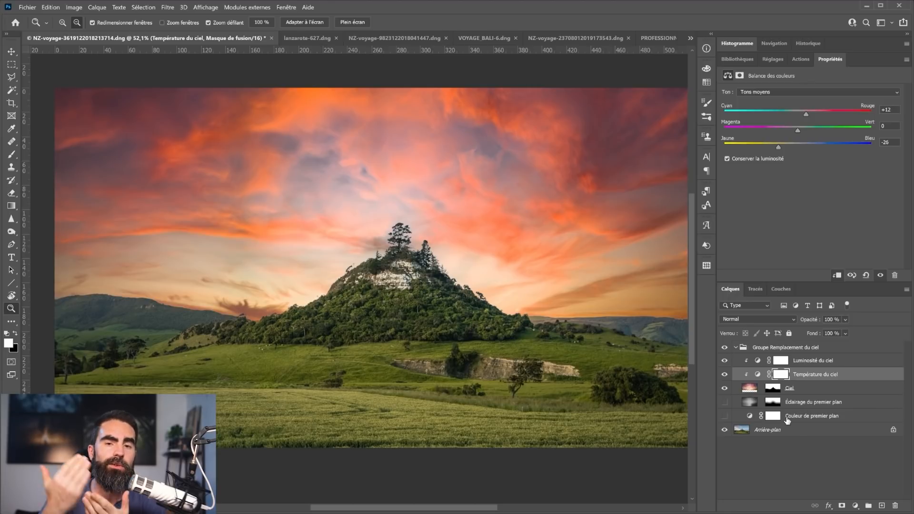
Step: Isolate the Éclairage du premier plan layer to view it in Normal mode at 100 % opacity, and restore all layers
{"action": "left_click", "coordinate": [725, 402]}
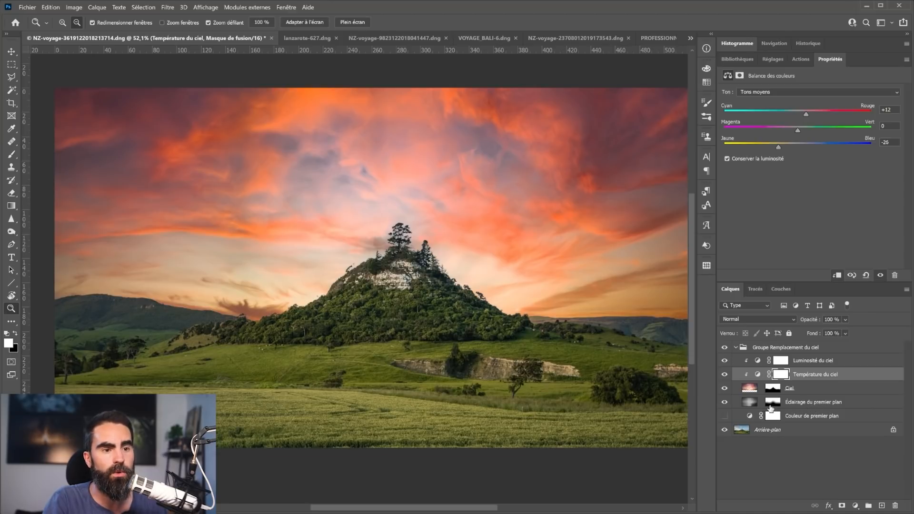
{"action": "left_click", "coordinate": [725, 403], "text": "alt"}
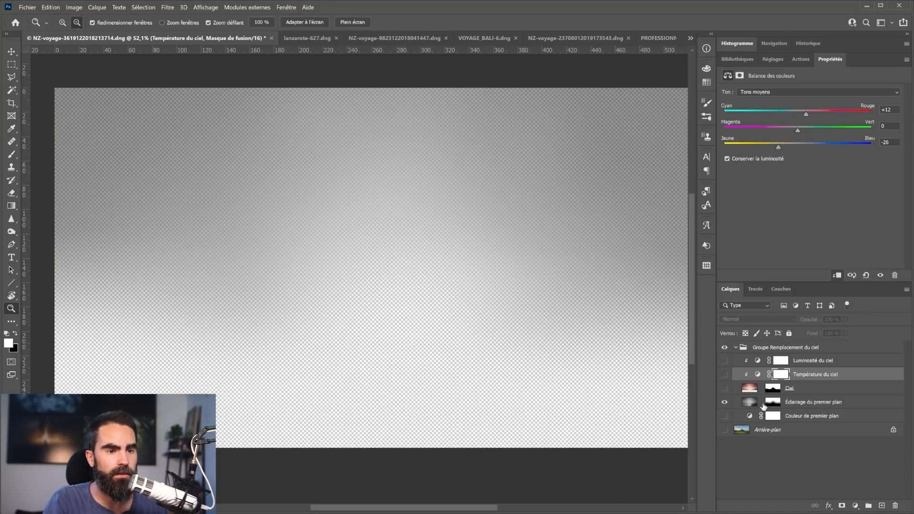
{"action": "left_click", "coordinate": [752, 403]}
{"action": "left_click", "coordinate": [757, 319]}
{"action": "left_click", "coordinate": [745, 277]}
{"action": "left_click_drag", "start_coordinate": [807, 322], "coordinate": [881, 329]}
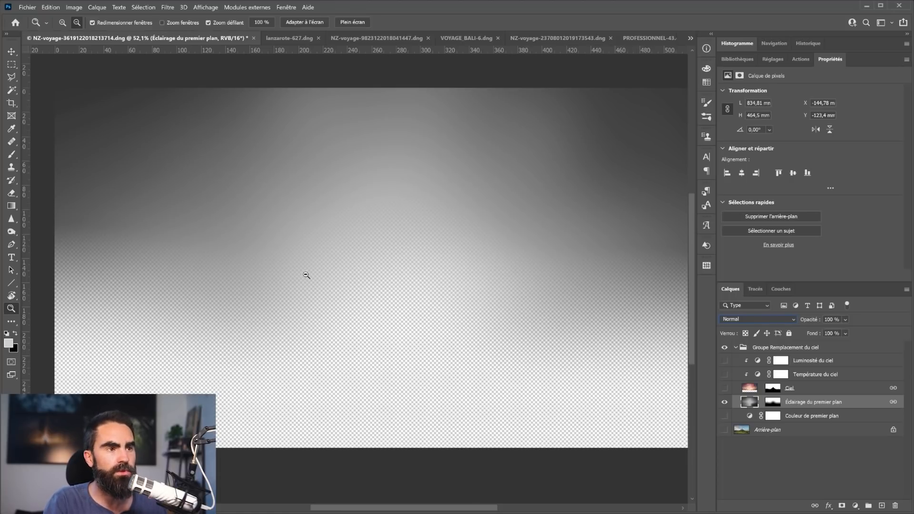
{"action": "left_click", "coordinate": [724, 402], "text": "alt"}
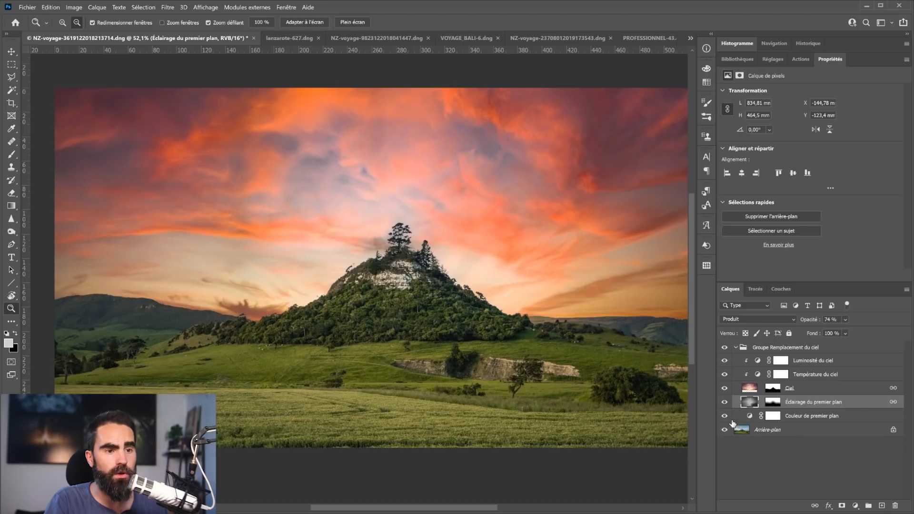
Step: Examine the Courbes settings of the Couleur de premier plan layer
{"action": "left_click", "coordinate": [757, 416]}
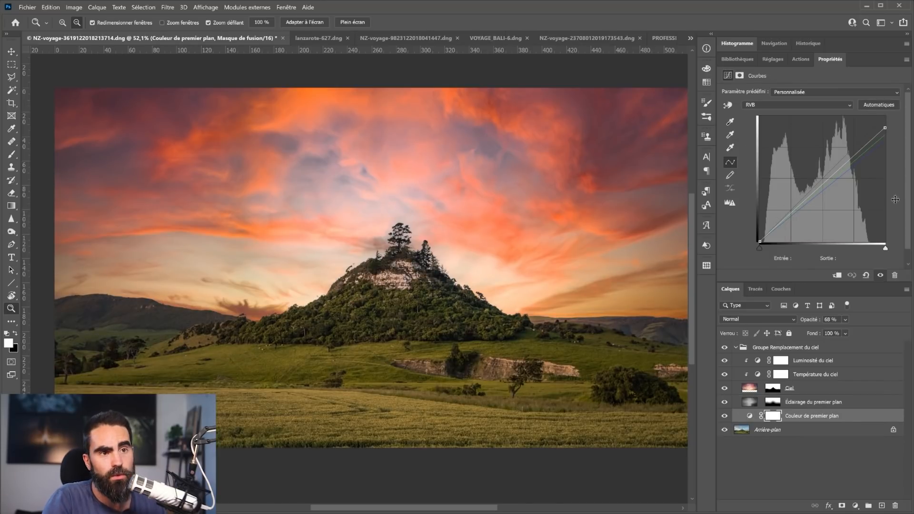
{"action": "left_click", "coordinate": [777, 205]}
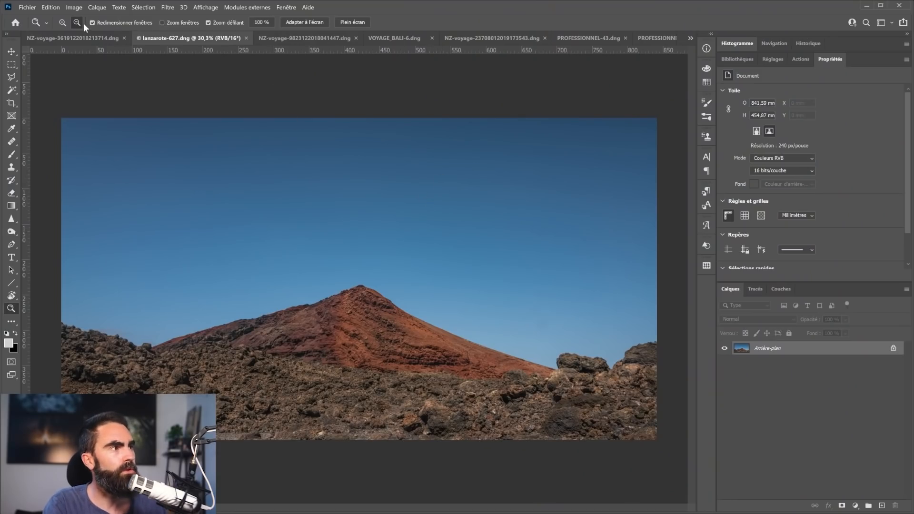
Step: Open Remplacement du ciel for the lanzarote-627.dng volcano image and try a white-cloud sky from Ciels bleus
{"action": "left_click", "coordinate": [52, 8]}
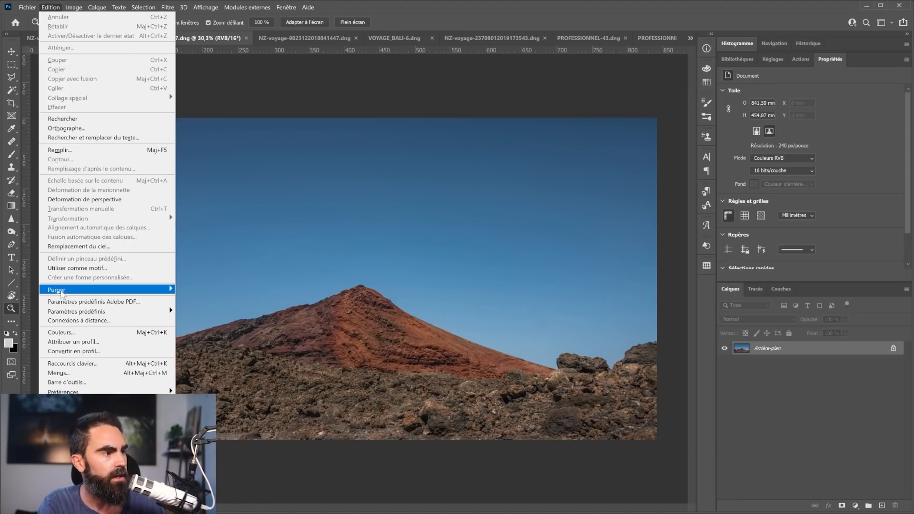
{"action": "left_click", "coordinate": [79, 247]}
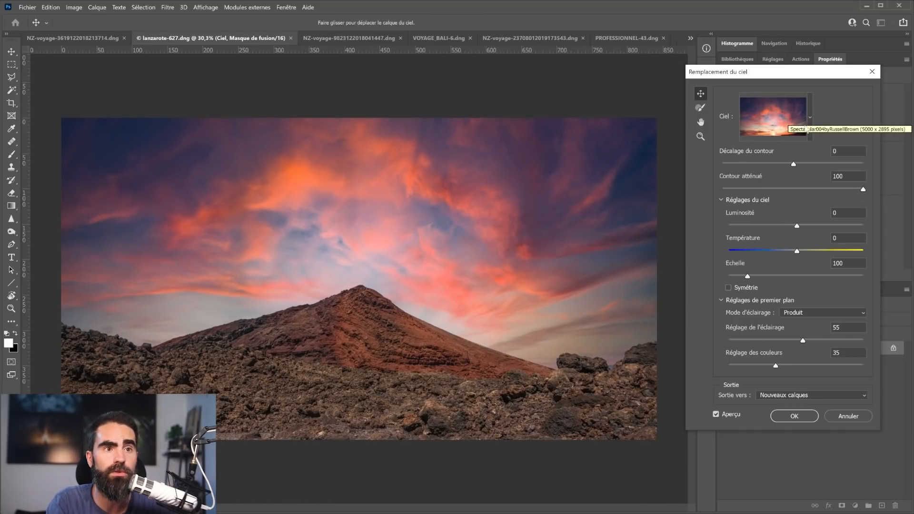
{"action": "left_click", "coordinate": [810, 118]}
{"action": "left_click", "coordinate": [827, 121]}
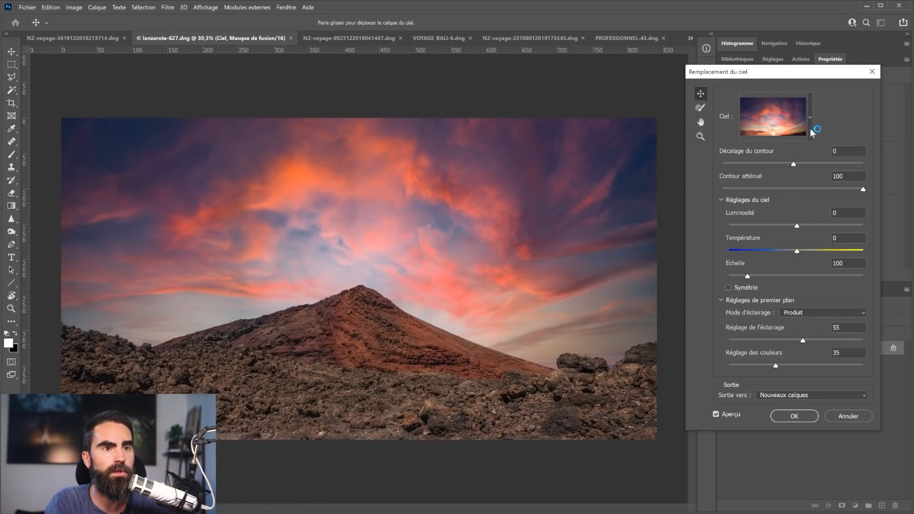
{"action": "left_click", "coordinate": [810, 118]}
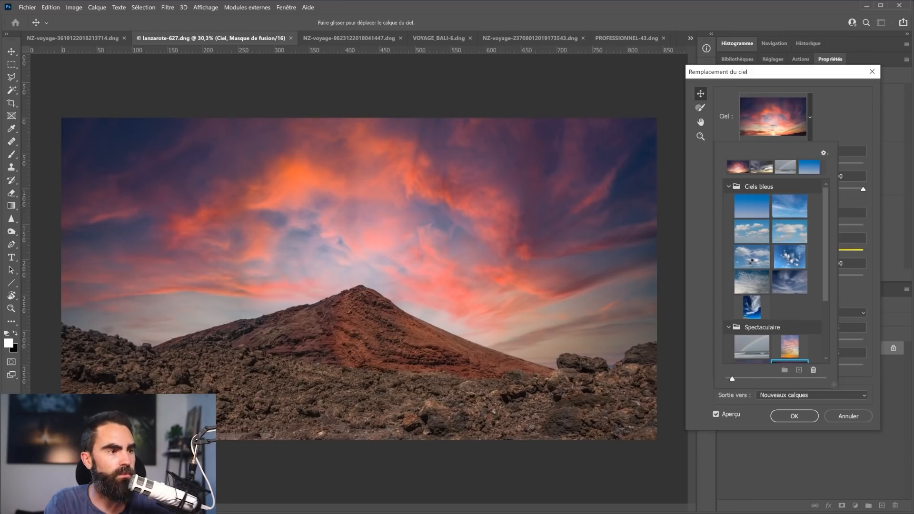
{"action": "left_click", "coordinate": [764, 262]}
Step: Try the dark-clouded sky at the end of the Spectaculaire presets behind the volcano
{"action": "scroll", "coordinate": [770, 235], "scroll_direction": "down", "scroll_amount": 1}
{"action": "scroll", "coordinate": [770, 235], "scroll_direction": "down", "scroll_amount": 5}
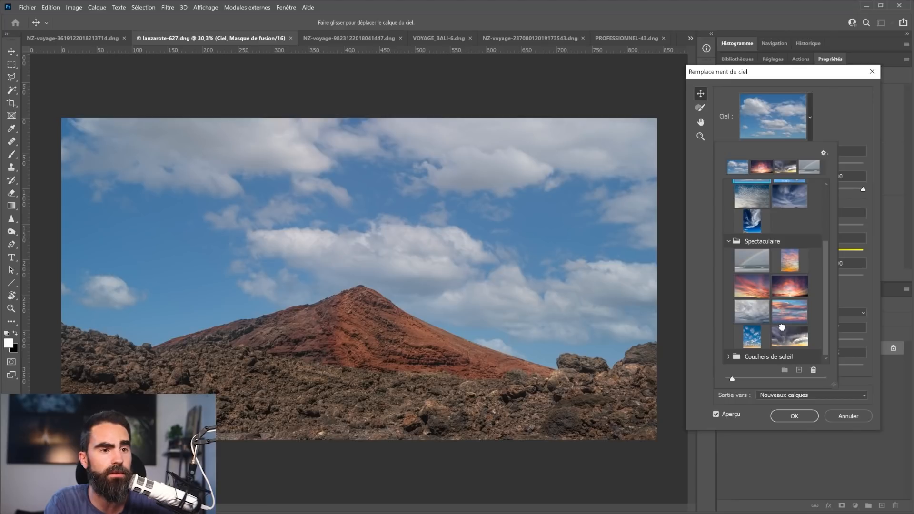
{"action": "left_click", "coordinate": [784, 331]}
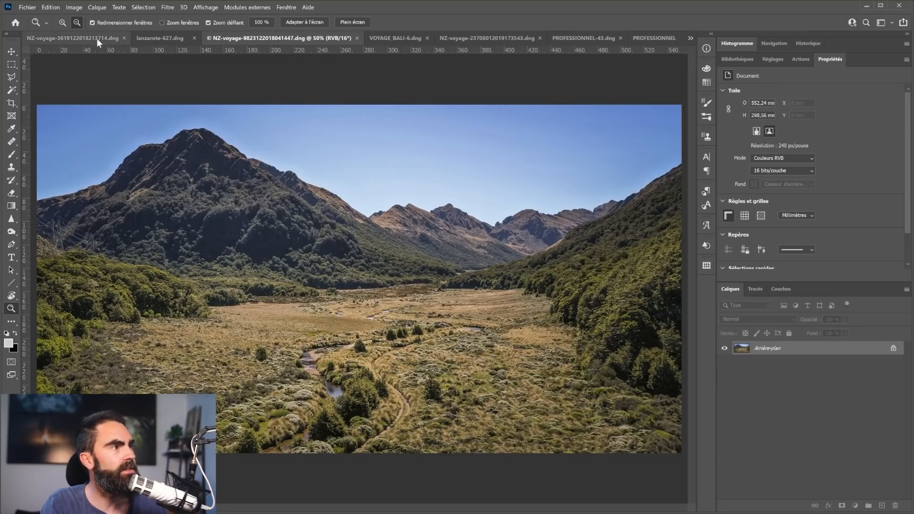
Step: Try the grey overcast Spectaculaire sky on the mountain valley image in Remplacement du ciel and cancel the replacement
{"action": "left_click", "coordinate": [50, 6]}
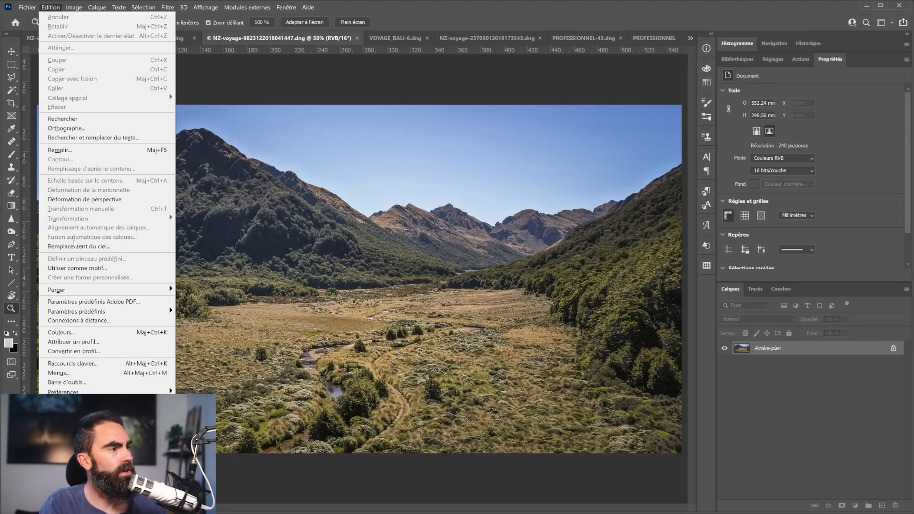
{"action": "left_click", "coordinate": [77, 246]}
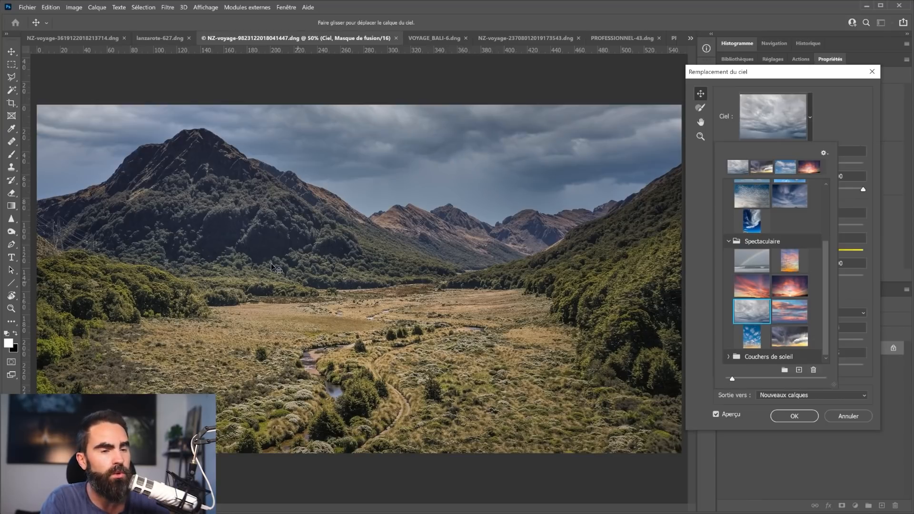
{"action": "left_click", "coordinate": [839, 418]}
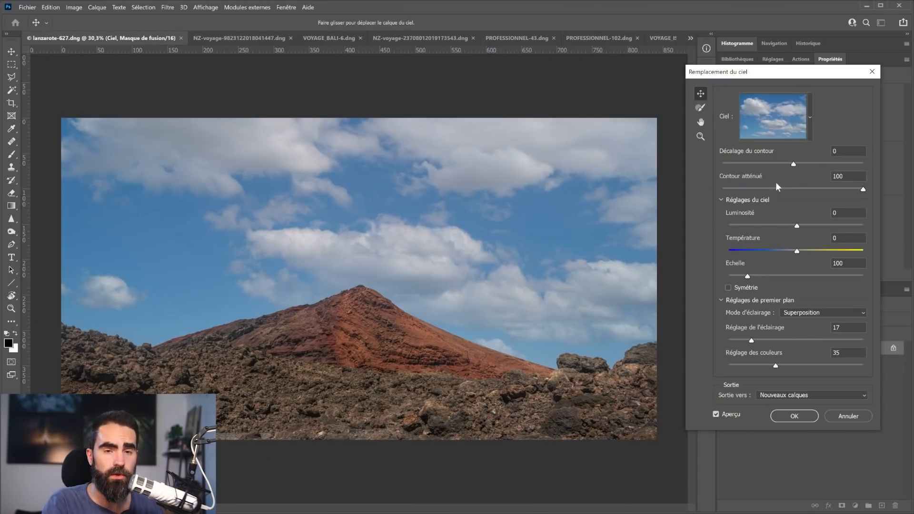
Step: Collapse the Spectaculaire and Ciels bleus preset groups and create a new sky group named Perso
{"action": "left_click", "coordinate": [810, 123]}
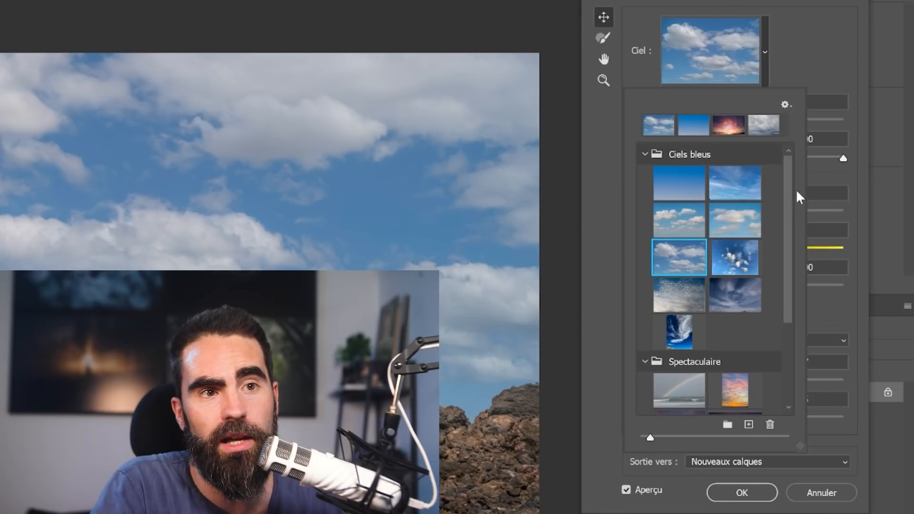
{"action": "left_click_drag", "start_coordinate": [788, 202], "coordinate": [772, 310]}
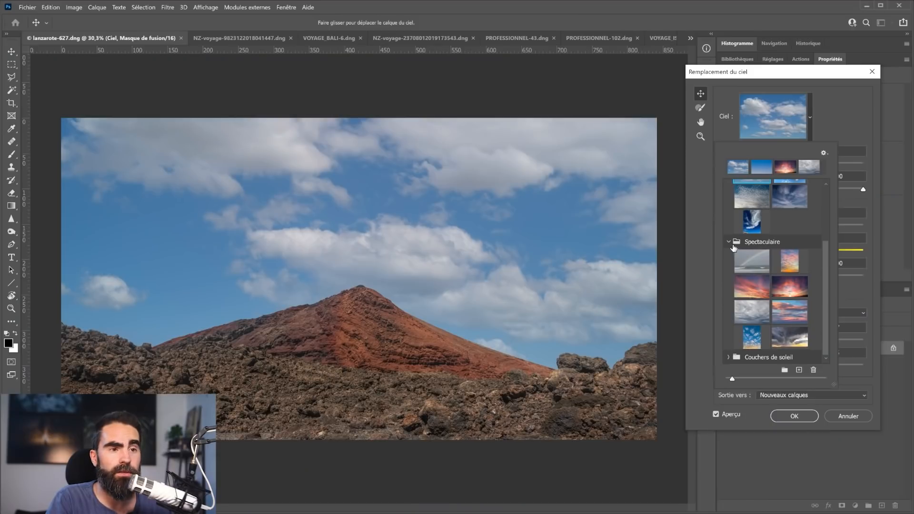
{"action": "left_click", "coordinate": [733, 246]}
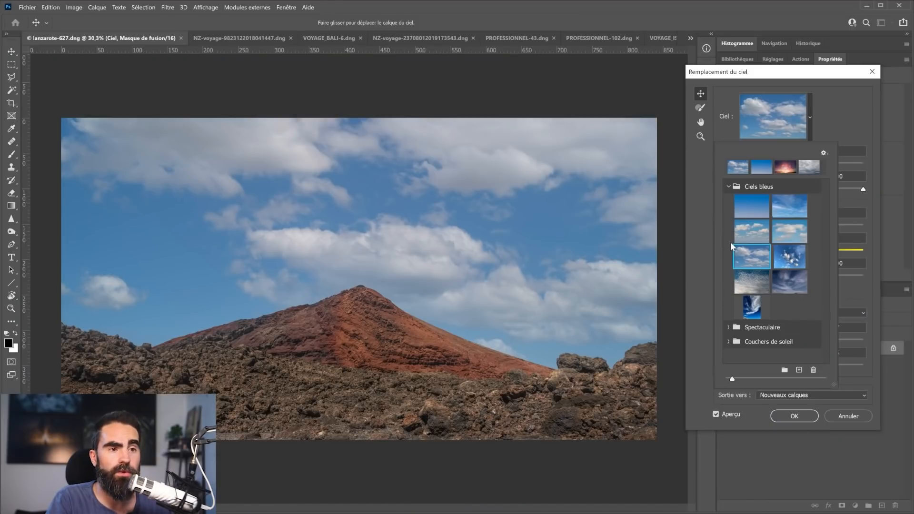
{"action": "left_click", "coordinate": [729, 187]}
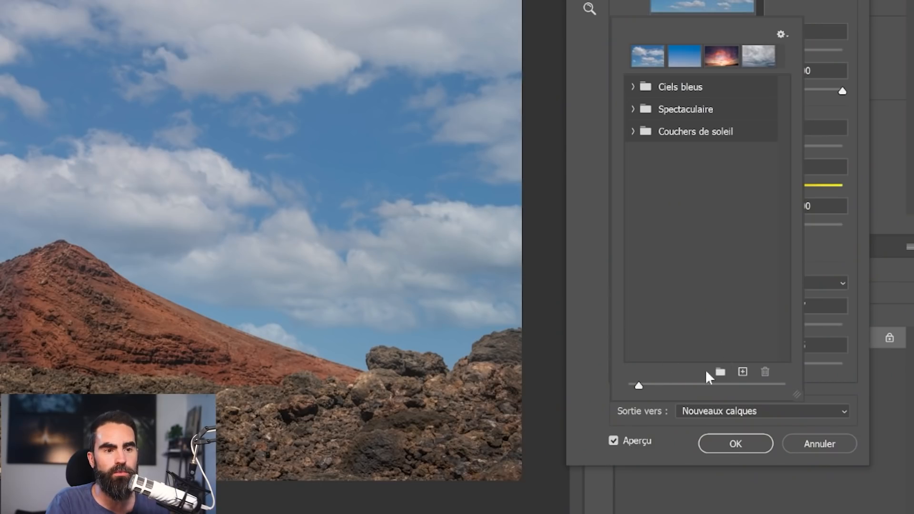
{"action": "left_click", "coordinate": [720, 372]}
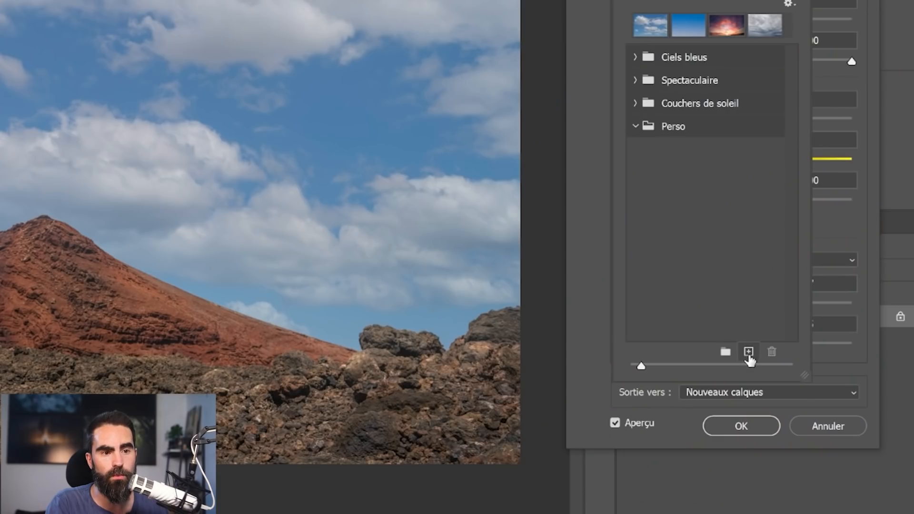
Step: Import all the sky photos from the ciel folder into the Perso preset group
{"action": "left_click", "coordinate": [749, 353]}
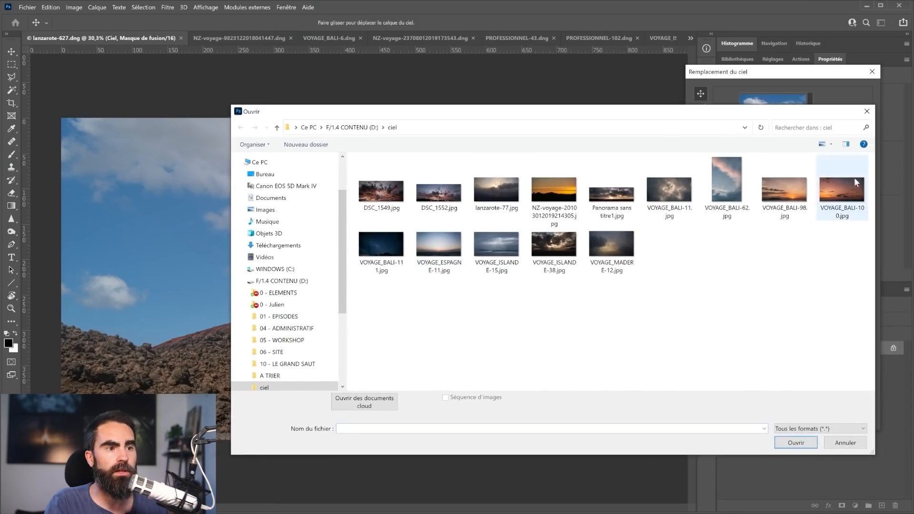
{"action": "left_click_drag", "start_coordinate": [861, 249], "coordinate": [360, 159]}
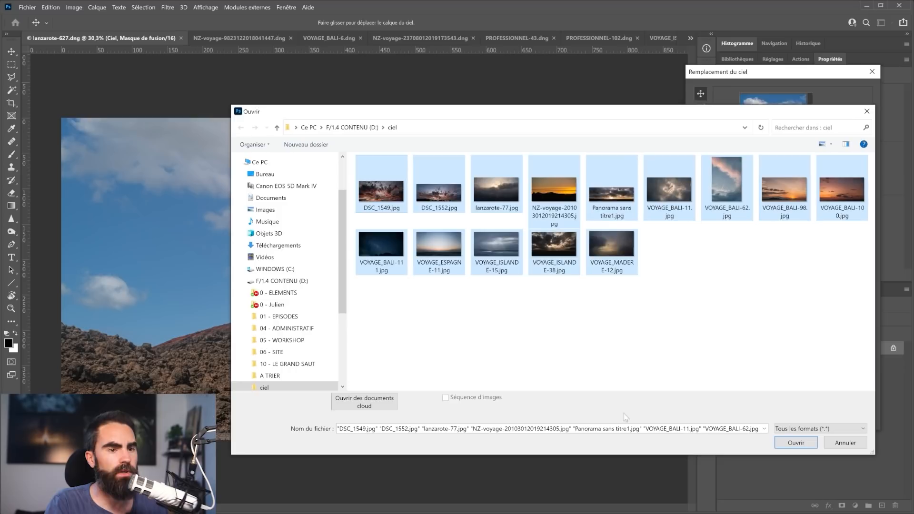
{"action": "left_click", "coordinate": [807, 446]}
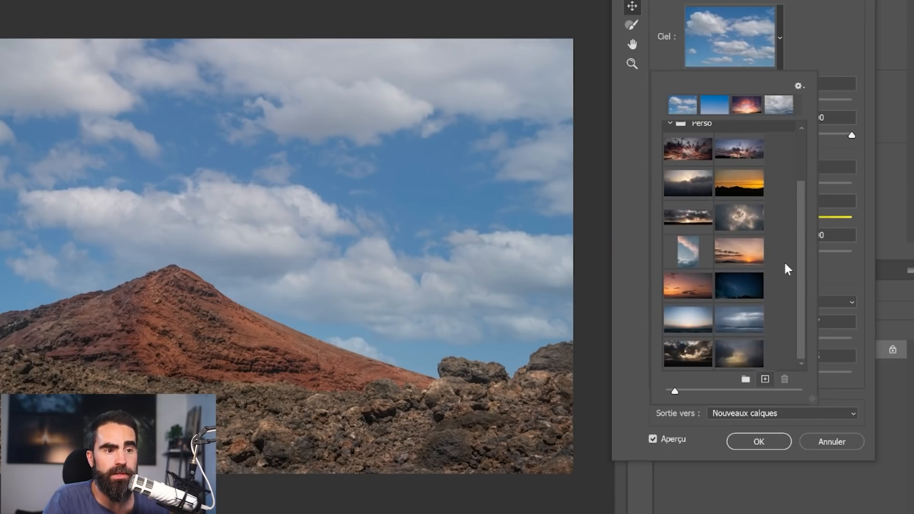
{"action": "scroll", "coordinate": [781, 288], "scroll_direction": "up", "scroll_amount": 1}
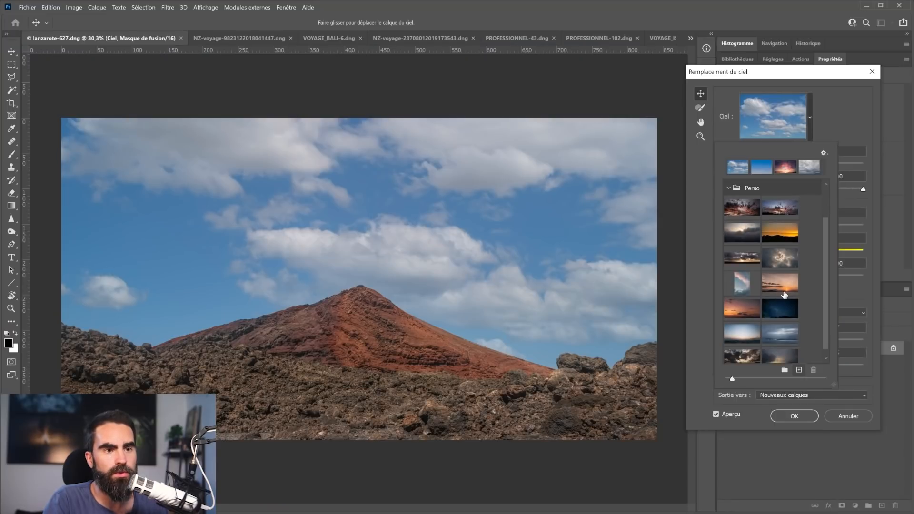
{"action": "scroll", "coordinate": [785, 295], "scroll_direction": "down", "scroll_amount": 1}
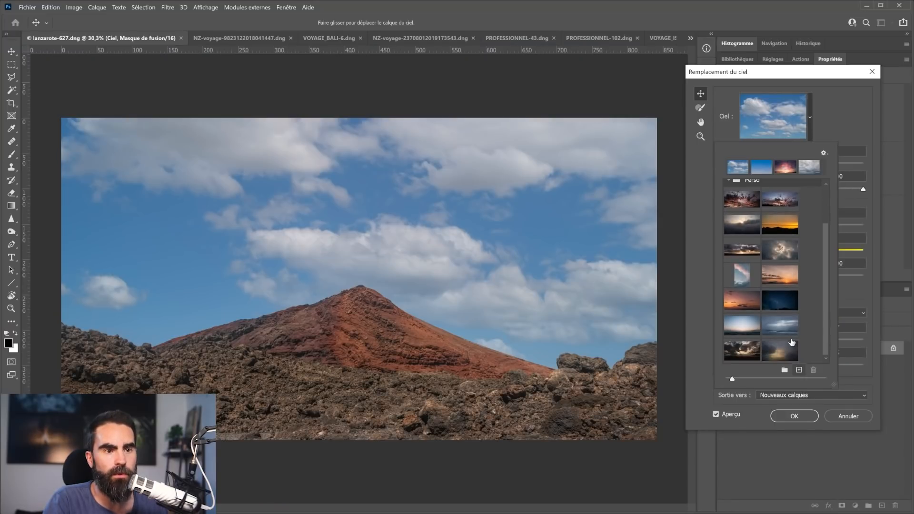
Step: Try the blue-grey sky with light rays and the orange sunset from Perso behind the volcano, and reposition the sunset sky
{"action": "left_click", "coordinate": [782, 325]}
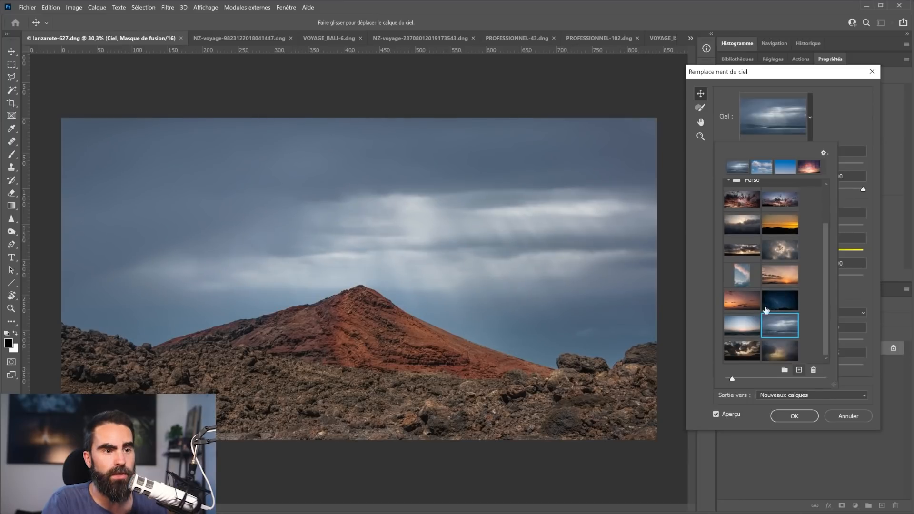
{"action": "left_click", "coordinate": [751, 300]}
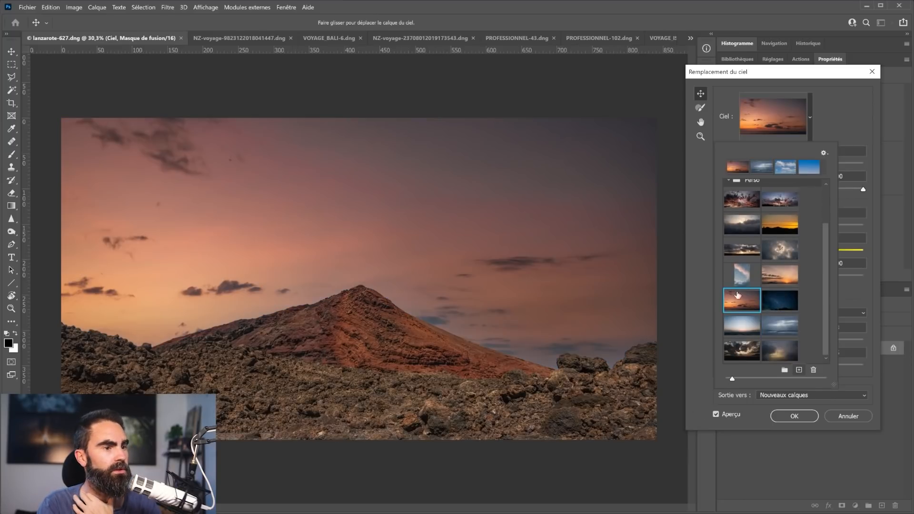
{"action": "mouse_move", "coordinate": [534, 336]}
{"action": "left_mouse_down"}
{"action": "mouse_move", "coordinate": [543, 259]}
{"action": "mouse_move", "coordinate": [540, 320]}
{"action": "left_mouse_up"}
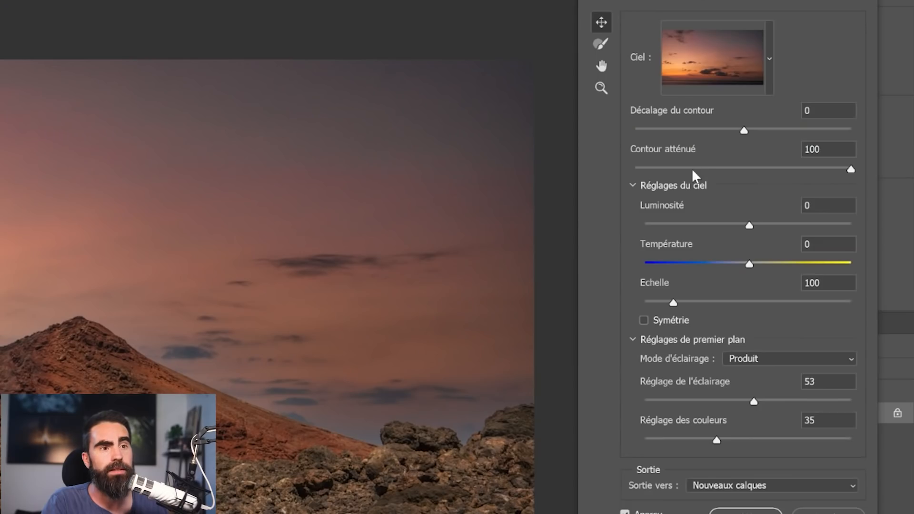
Step: Compare the sky blending at Contour atténué 0 and 100, set it to 15, and inspect the rocky edge
{"action": "left_click_drag", "start_coordinate": [852, 169], "coordinate": [778, 188]}
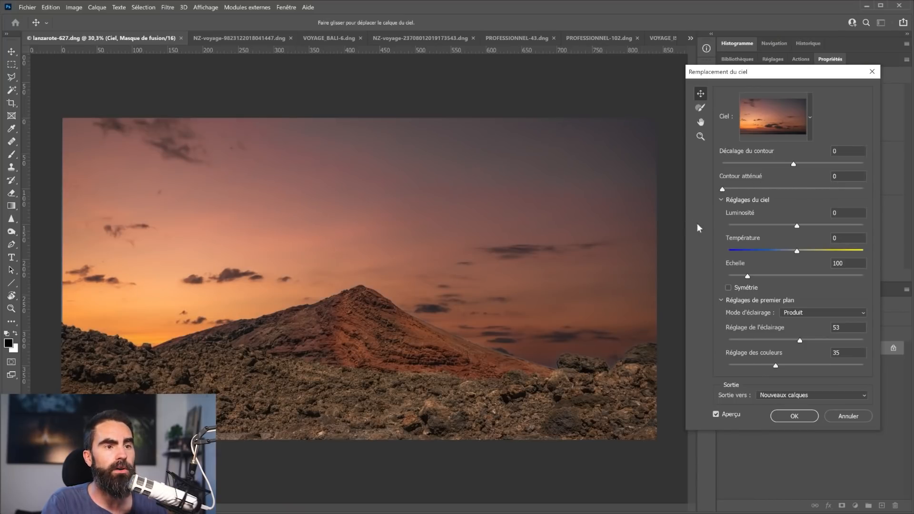
{"action": "left_click_drag", "start_coordinate": [723, 189], "coordinate": [864, 190]}
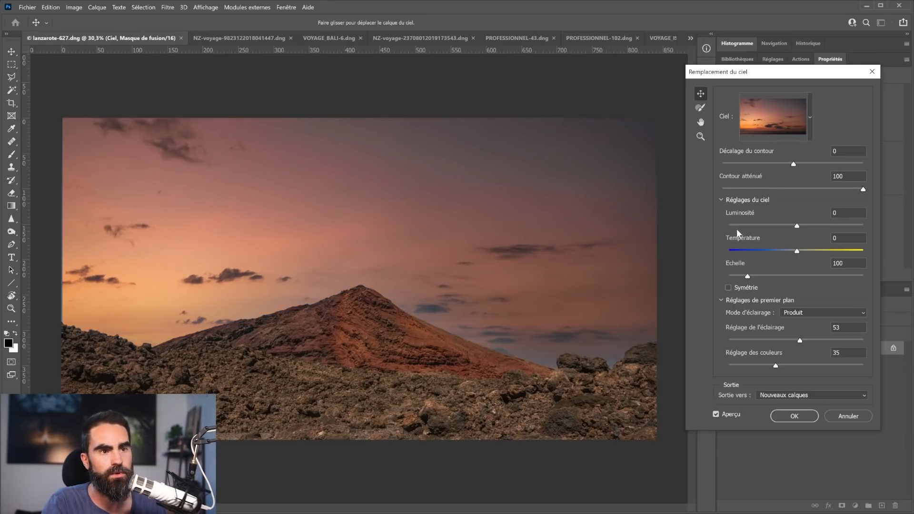
{"action": "left_click", "coordinate": [739, 190]}
{"action": "left_click_drag", "start_coordinate": [740, 190], "coordinate": [743, 191]}
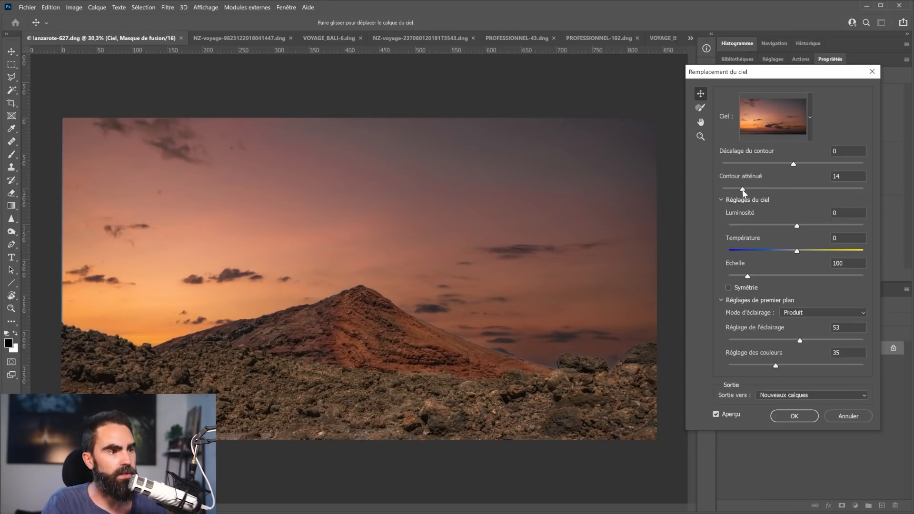
{"action": "key", "text": "z"}
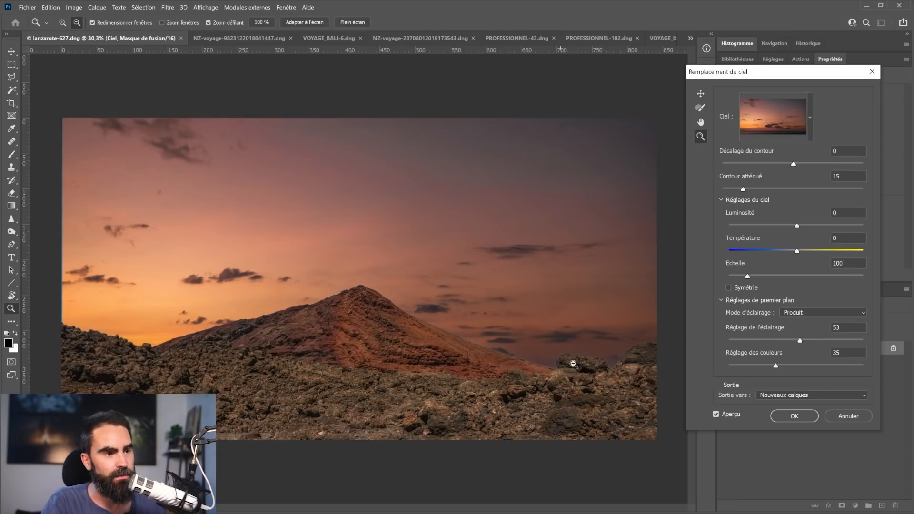
{"action": "mouse_move", "coordinate": [607, 371]}
{"action": "left_mouse_down"}
{"action": "mouse_move", "coordinate": [517, 367]}
{"action": "mouse_move", "coordinate": [608, 368]}
{"action": "left_mouse_up"}
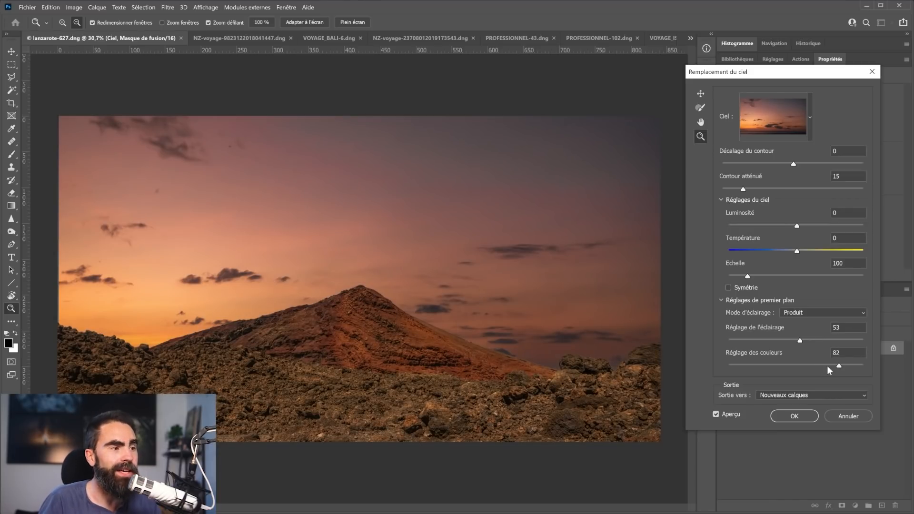
Step: Replace the volcano's sky with the first Perso preset, the dark clouds lit in red
{"action": "left_click", "coordinate": [805, 137]}
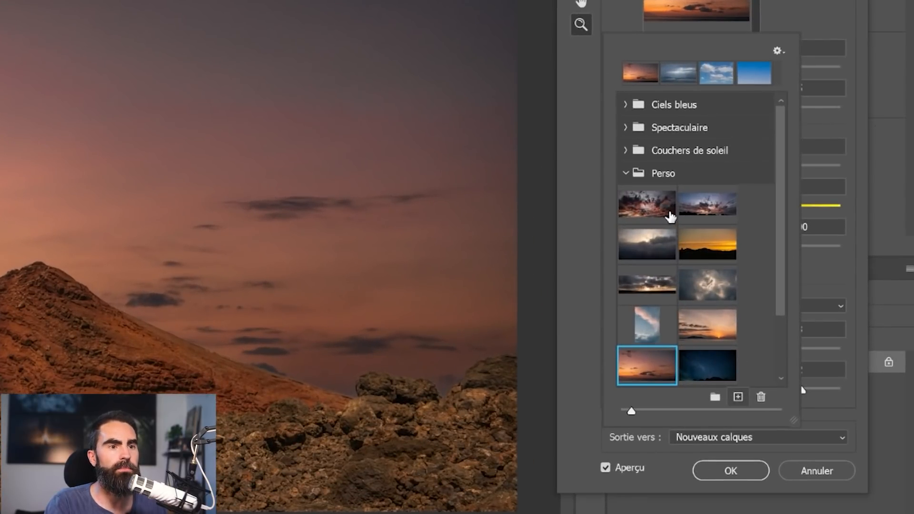
{"action": "left_click", "coordinate": [662, 212]}
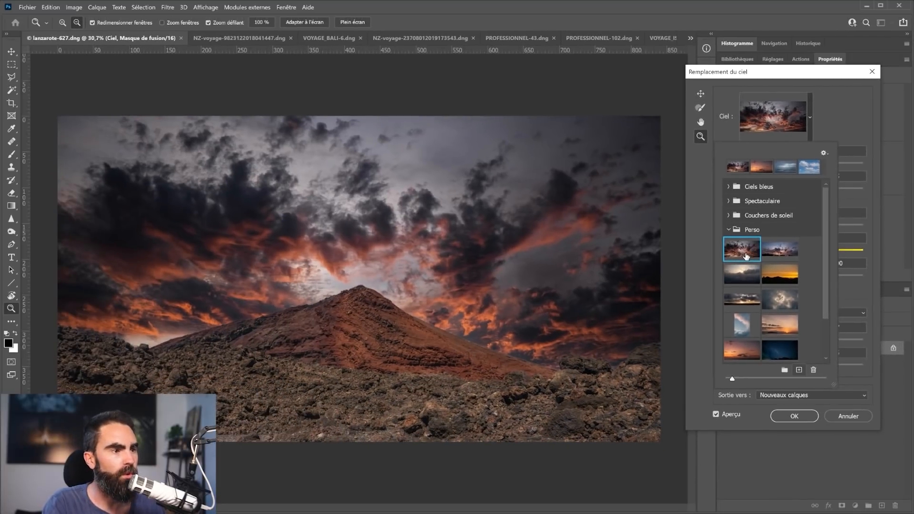
{"action": "double_click", "coordinate": [746, 257]}
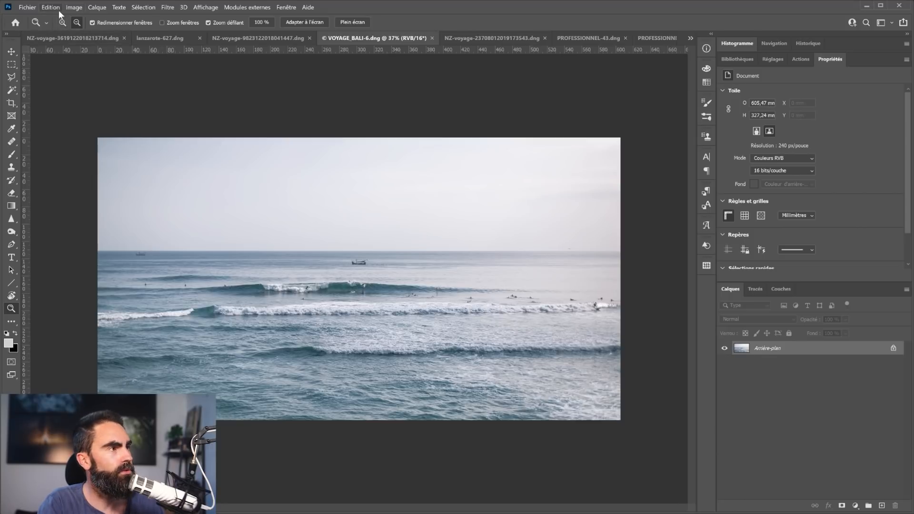
Step: Open Remplacement du ciel for VOYAGE_BALI-6.dng and try the grey overcast sky at 95 Echelle, repositioned above the sea
{"action": "left_click", "coordinate": [50, 7]}
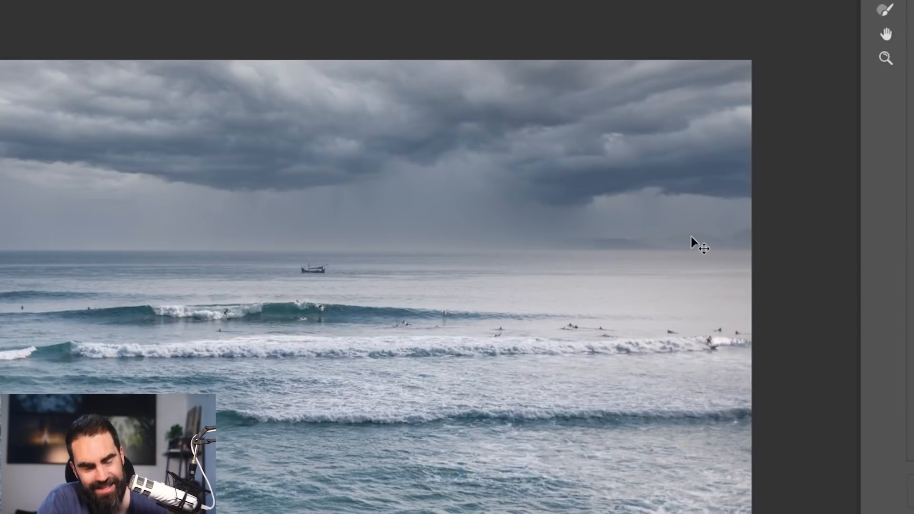
{"action": "left_click_drag", "start_coordinate": [655, 236], "coordinate": [650, 251]}
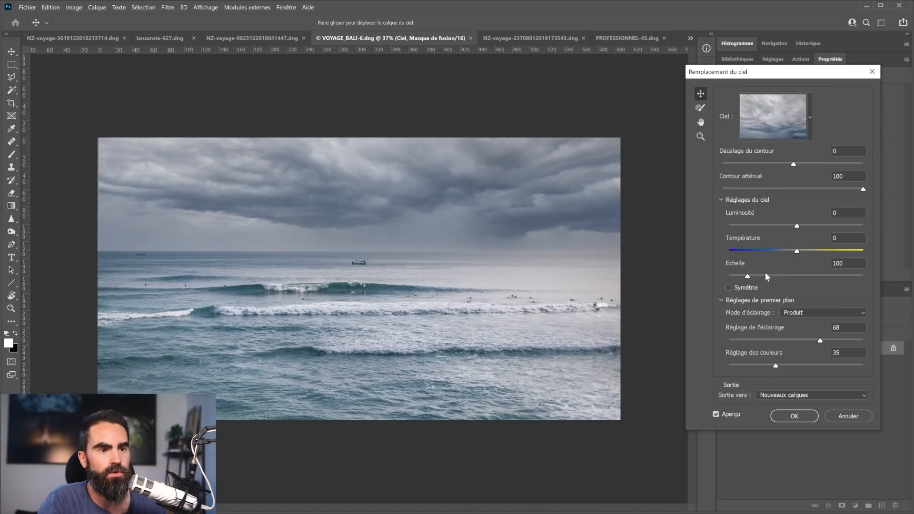
{"action": "left_click", "coordinate": [756, 275]}
{"action": "left_click_drag", "start_coordinate": [514, 236], "coordinate": [536, 233]}
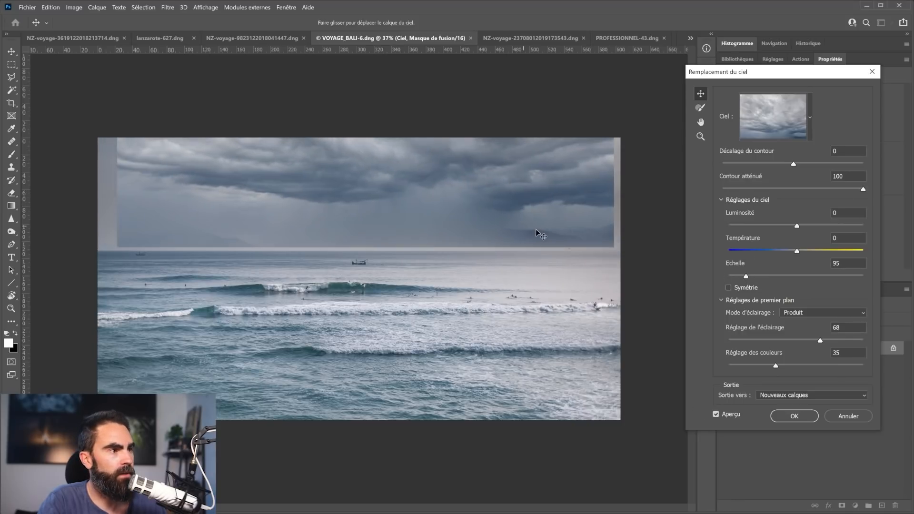
Step: Try the recent pink sunset sky above the sea with Echelle at 103 and Réglage des couleurs raised to the maximum
{"action": "left_click", "coordinate": [808, 130]}
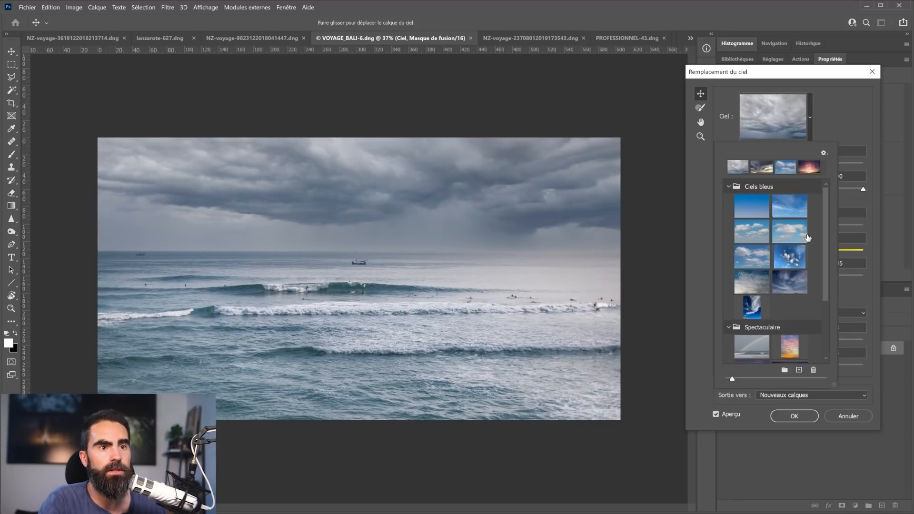
{"action": "left_click", "coordinate": [809, 167]}
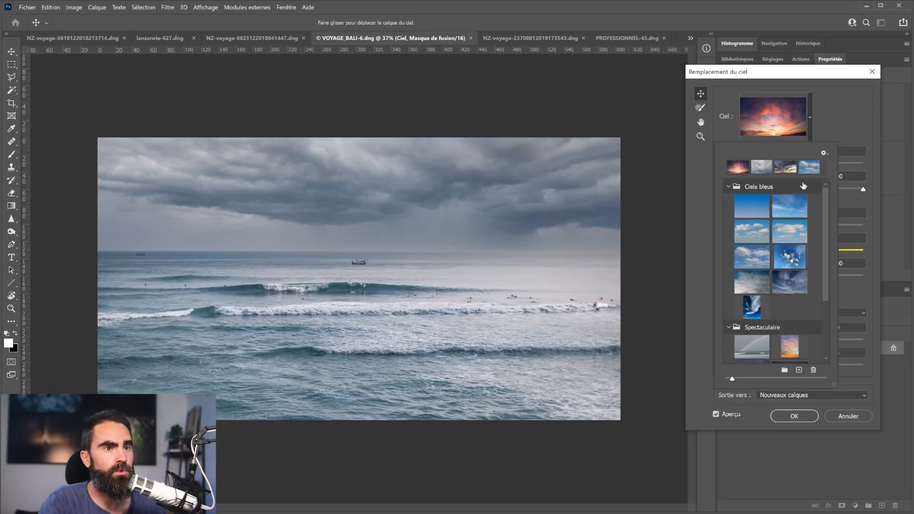
{"action": "left_click", "coordinate": [450, 222]}
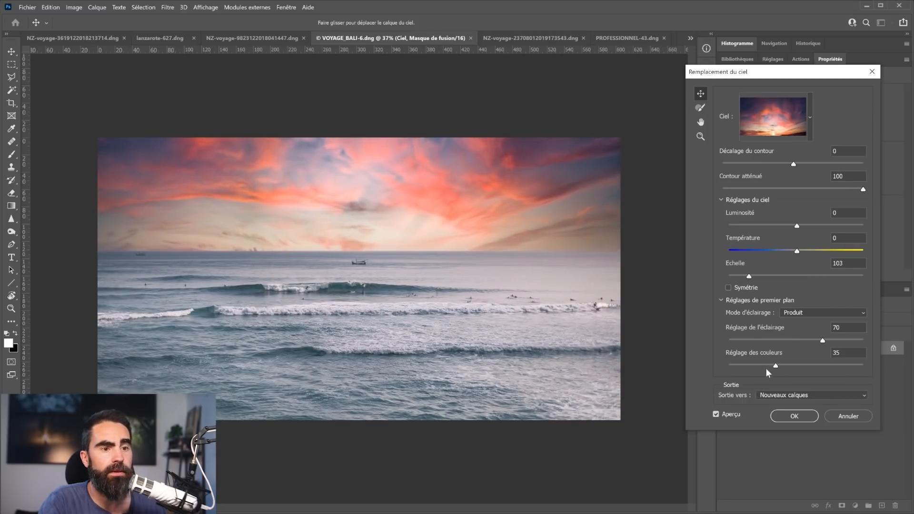
{"action": "left_click_drag", "start_coordinate": [775, 366], "coordinate": [910, 373]}
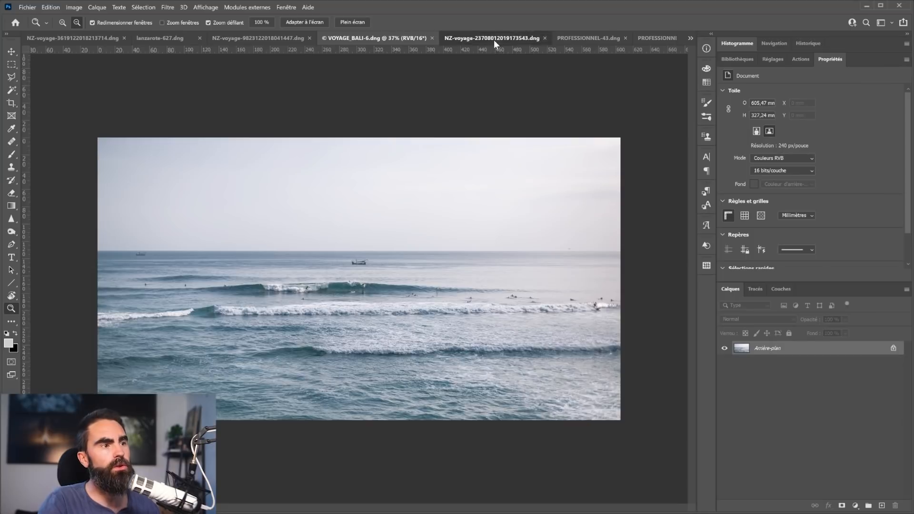
Step: Open Remplacement du ciel for the beach rock image NZ-voyage-23708012019173543.dng and strengthen Réglage des couleurs with the pink sunset sky
{"action": "left_click", "coordinate": [494, 39]}
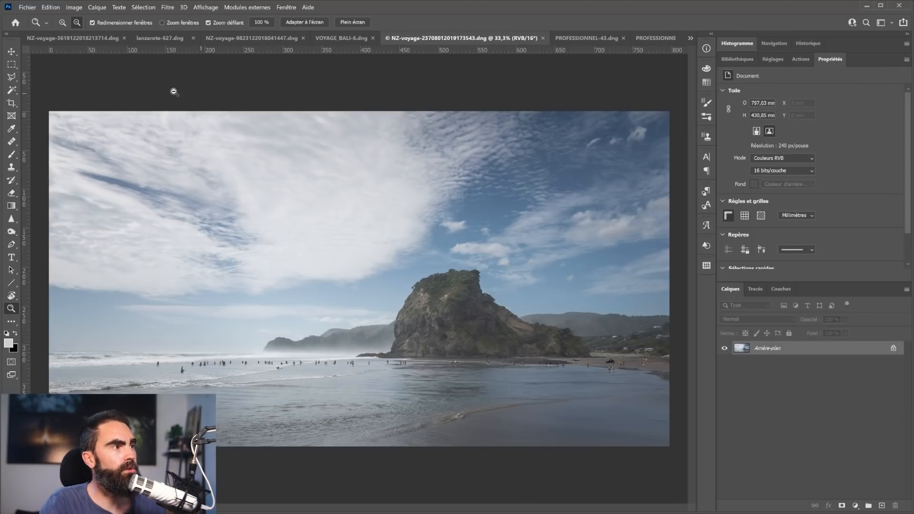
{"action": "left_click", "coordinate": [51, 8]}
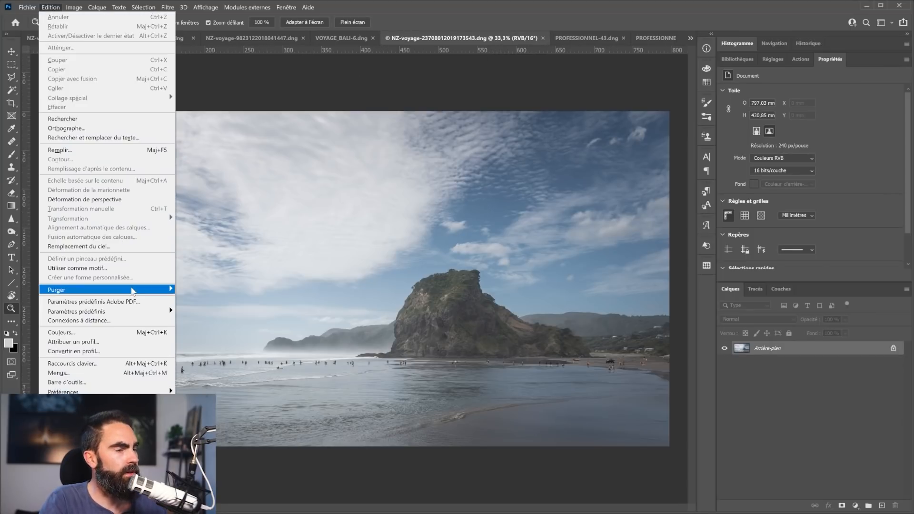
{"action": "left_click", "coordinate": [403, 76]}
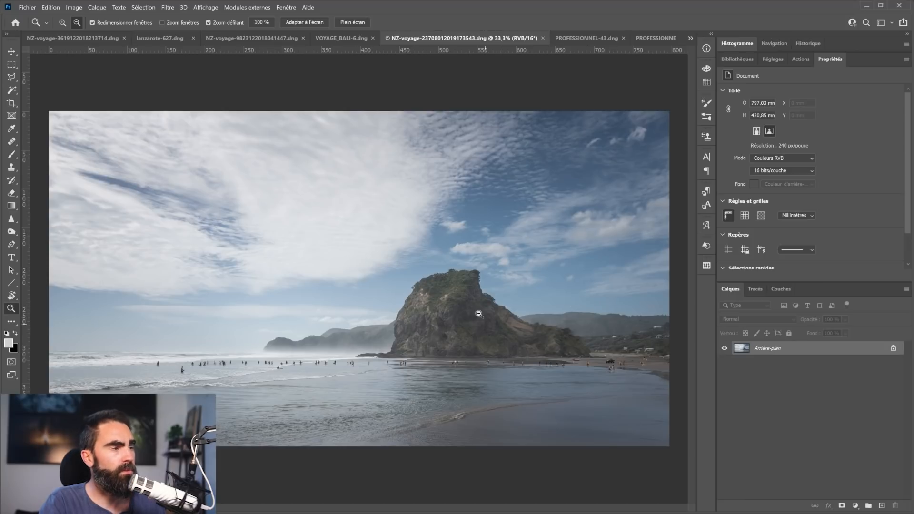
{"action": "left_click", "coordinate": [51, 7]}
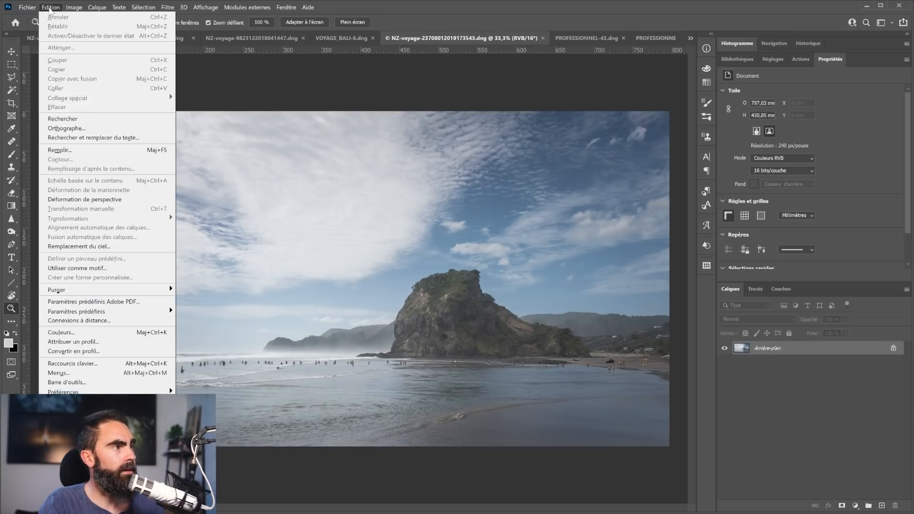
{"action": "left_click", "coordinate": [79, 246]}
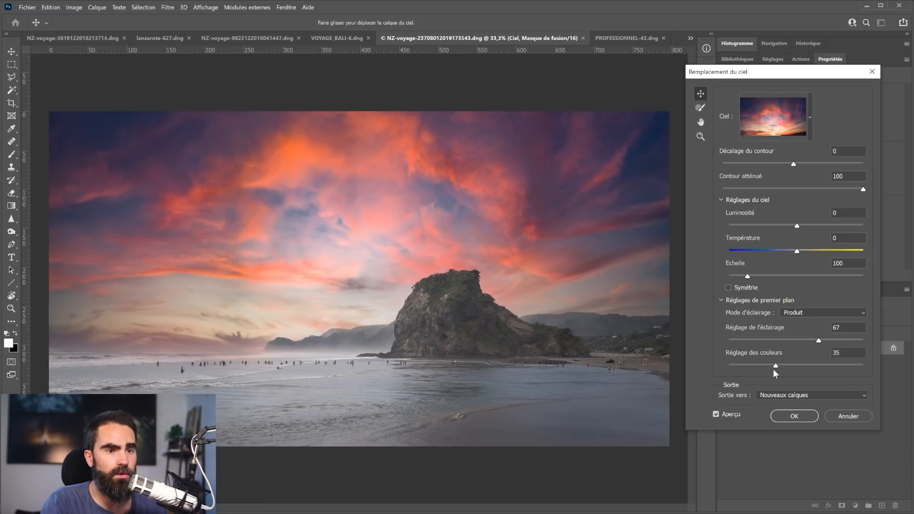
{"action": "left_click", "coordinate": [845, 365]}
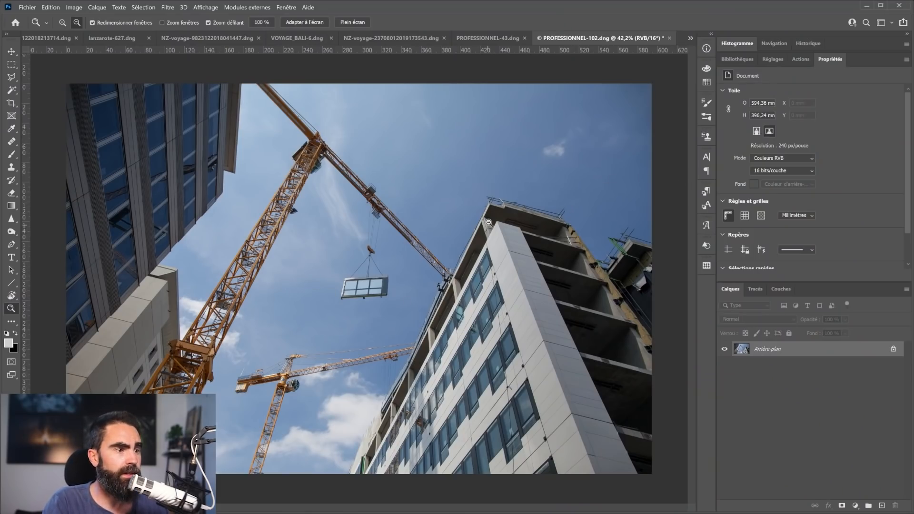
Step: Open Remplacement du ciel for the crane image PROFESSIONNEL-102.dng with the pink sunset sky
{"action": "left_click", "coordinate": [51, 7]}
{"action": "left_click", "coordinate": [87, 247]}
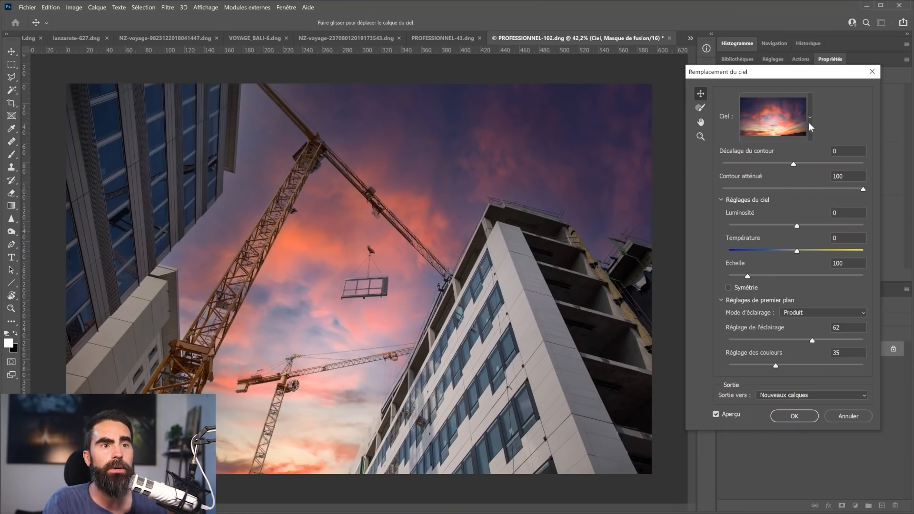
Step: Try the plain blue sky from Ciels bleus, then apply the blue sky with scattered white clouds to the crane image as new layers
{"action": "left_click", "coordinate": [812, 124]}
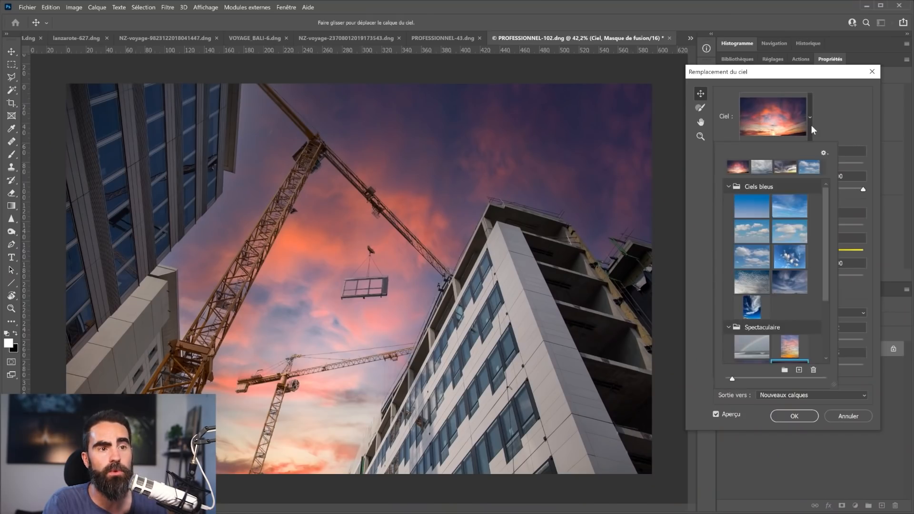
{"action": "left_click", "coordinate": [756, 208]}
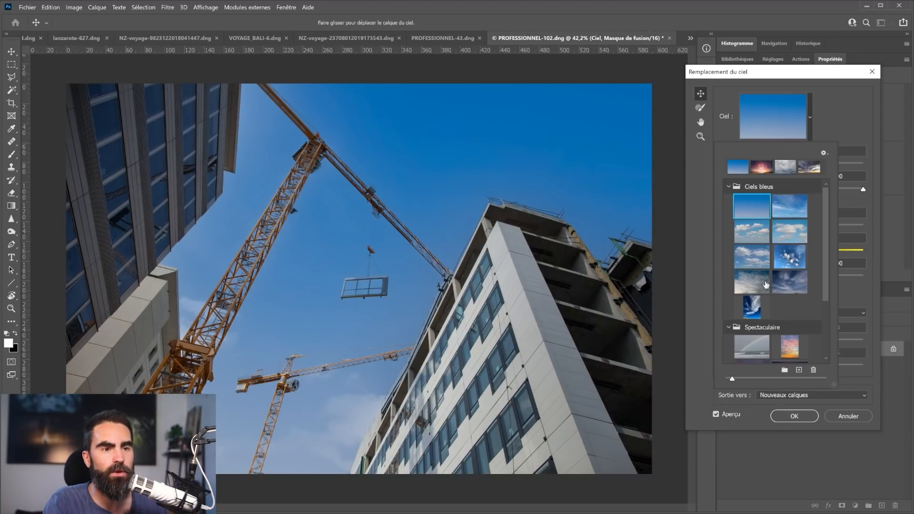
{"action": "left_click", "coordinate": [756, 257]}
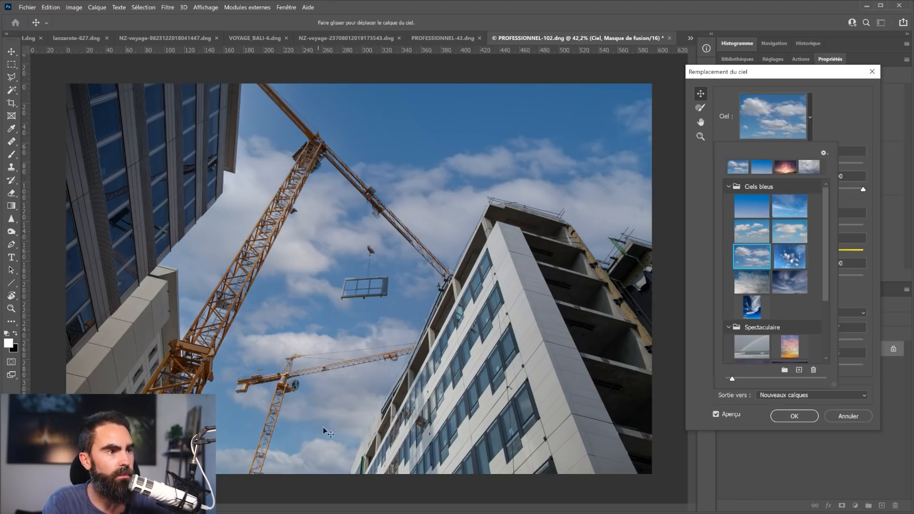
{"action": "left_click", "coordinate": [784, 415]}
Step: Compare the crane structure and hoist cables up close with Groupe Remplacement du ciel hidden and shown
{"action": "left_click_drag", "start_coordinate": [357, 258], "coordinate": [389, 257]}
{"action": "left_click_drag", "start_coordinate": [194, 213], "coordinate": [442, 293]}
{"action": "left_click_drag", "start_coordinate": [247, 195], "coordinate": [323, 245]}
{"action": "left_click_drag", "start_coordinate": [388, 145], "coordinate": [389, 214]}
{"action": "left_click", "coordinate": [725, 348]}
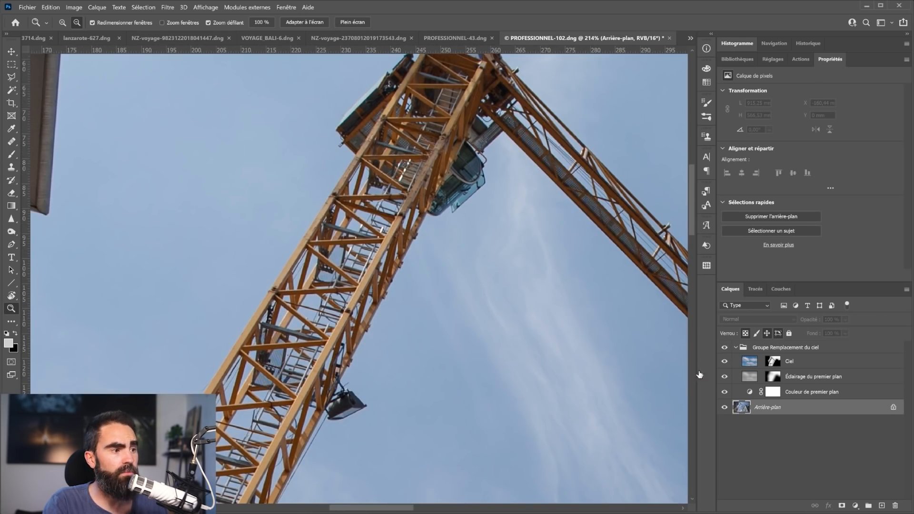
{"action": "left_click_drag", "start_coordinate": [576, 410], "coordinate": [253, 216]}
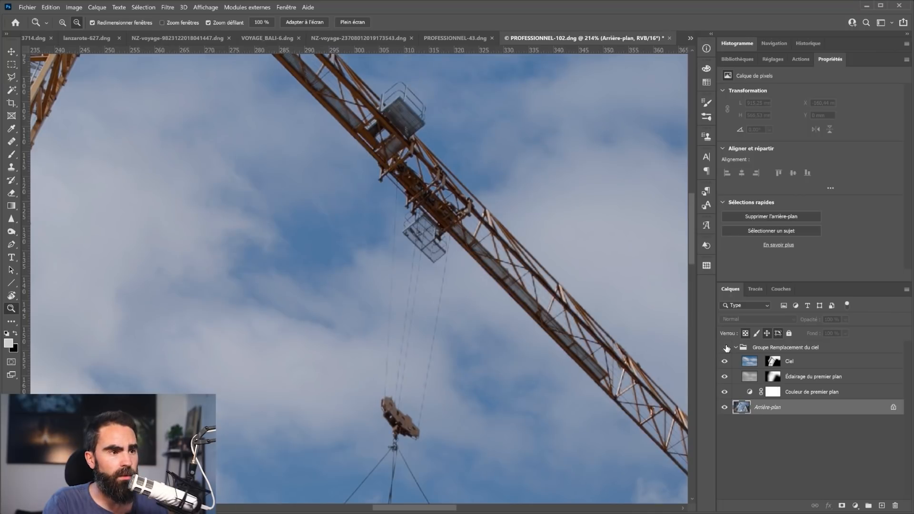
{"action": "left_click", "coordinate": [725, 348]}
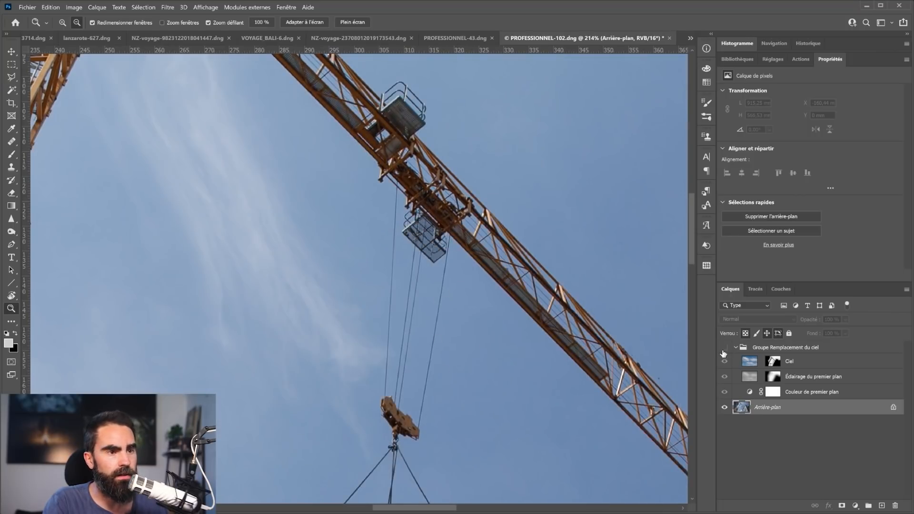
{"action": "left_click", "coordinate": [724, 349]}
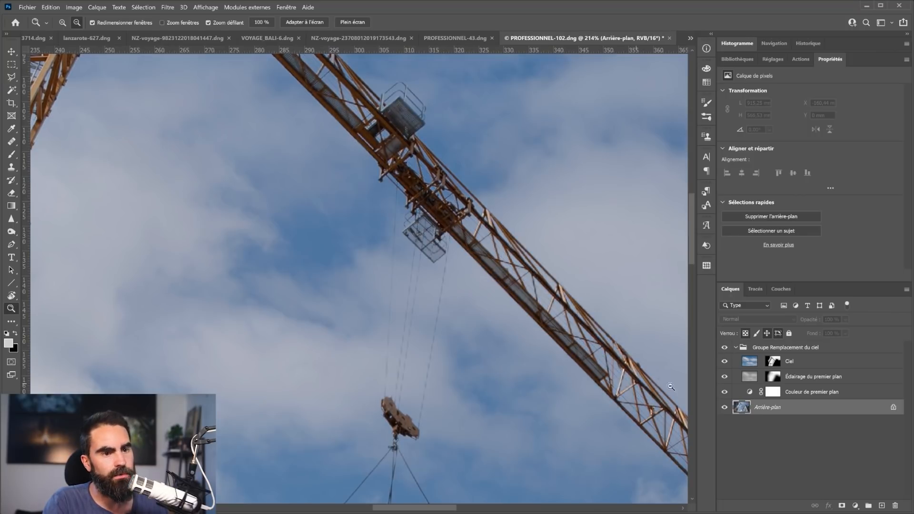
Step: Display the Ciel layer's mask, brush a straight black line along the rightmost hoist cable, and return to the image view
{"action": "left_click", "coordinate": [777, 365], "text": "alt"}
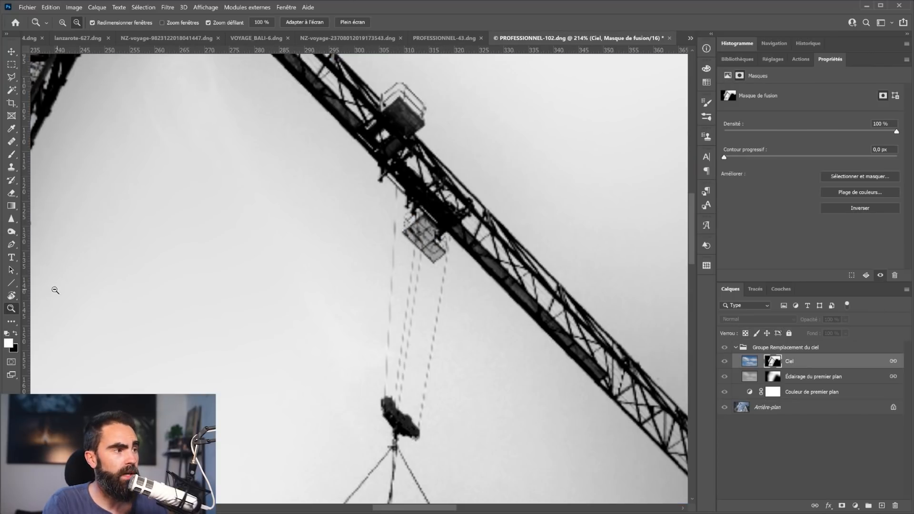
{"action": "left_click", "coordinate": [11, 283]}
{"action": "left_click", "coordinate": [15, 333]}
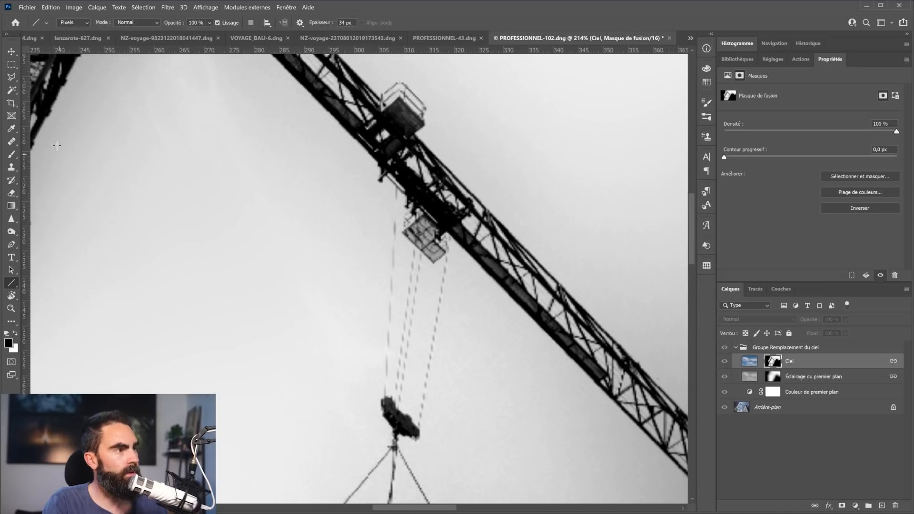
{"action": "key", "text": "b"}
{"action": "mouse_move", "coordinate": [451, 258]}
{"action": "left_mouse_down"}
{"action": "mouse_move", "coordinate": [425, 260]}
{"action": "mouse_move", "coordinate": [456, 253]}
{"action": "left_mouse_up"}
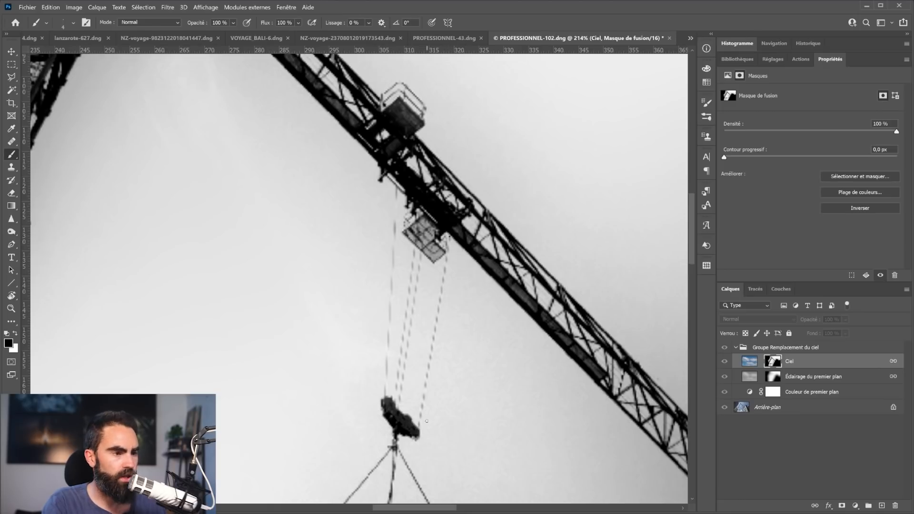
{"action": "left_click", "coordinate": [418, 430], "text": "shift"}
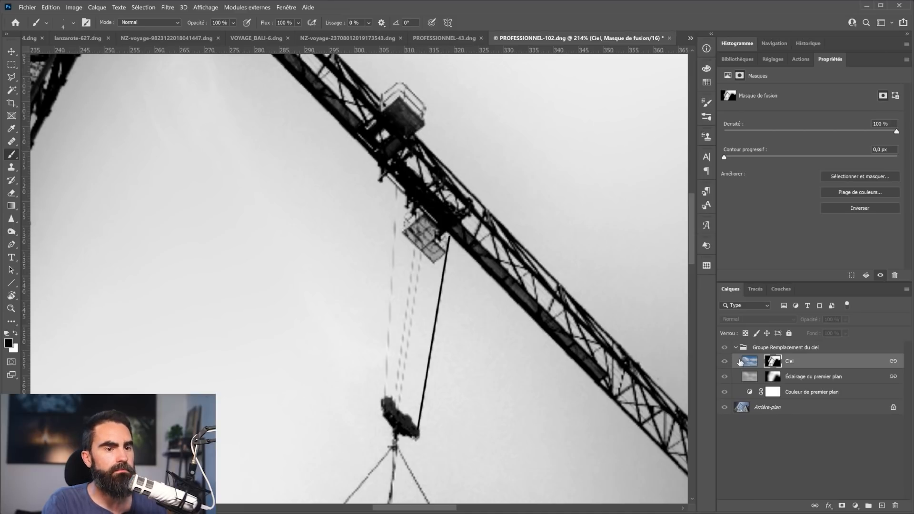
{"action": "left_click", "coordinate": [757, 366]}
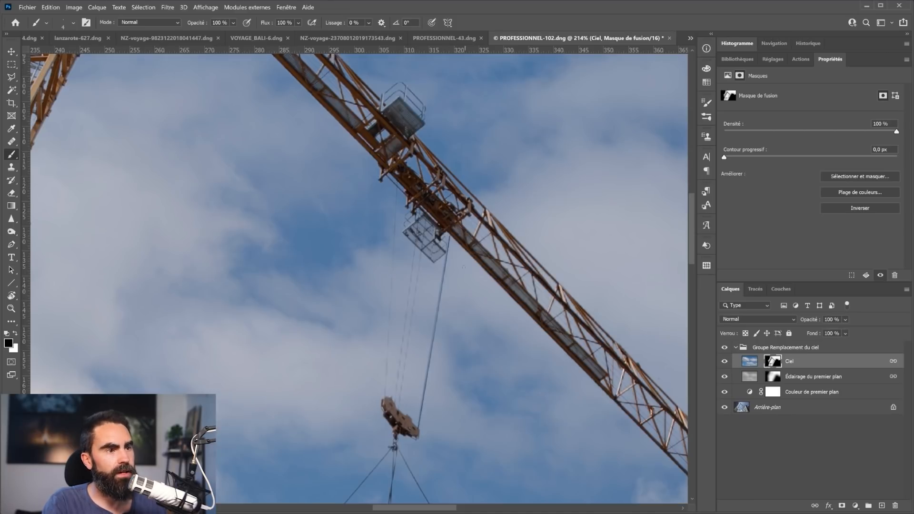